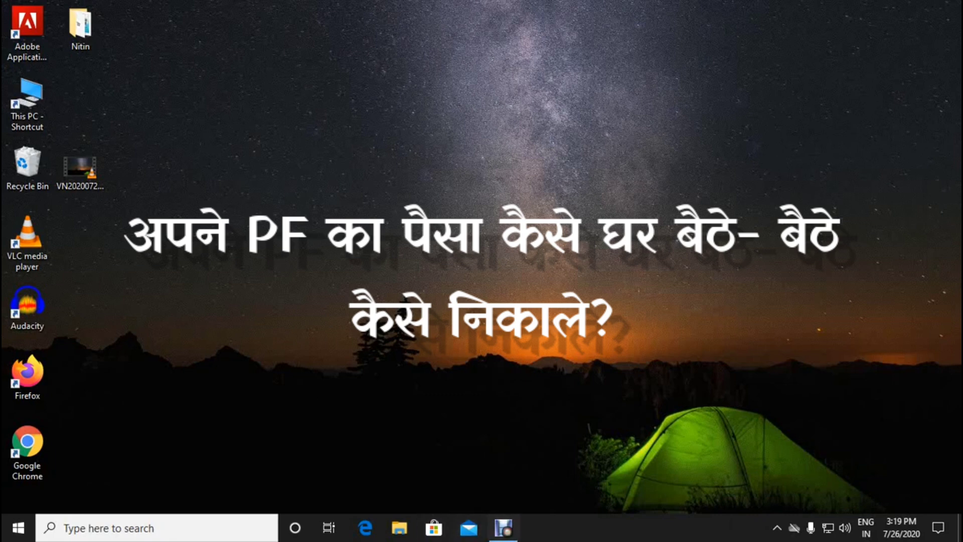
right_click(377, 131)
left_click(414, 171)
right_click(273, 222)
left_click(316, 264)
right_click(284, 147)
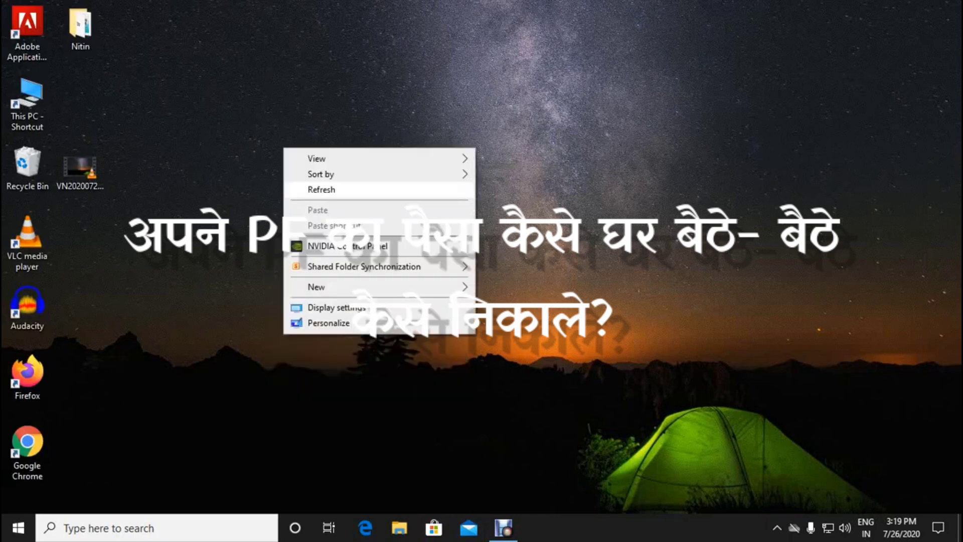
left_click(321, 189)
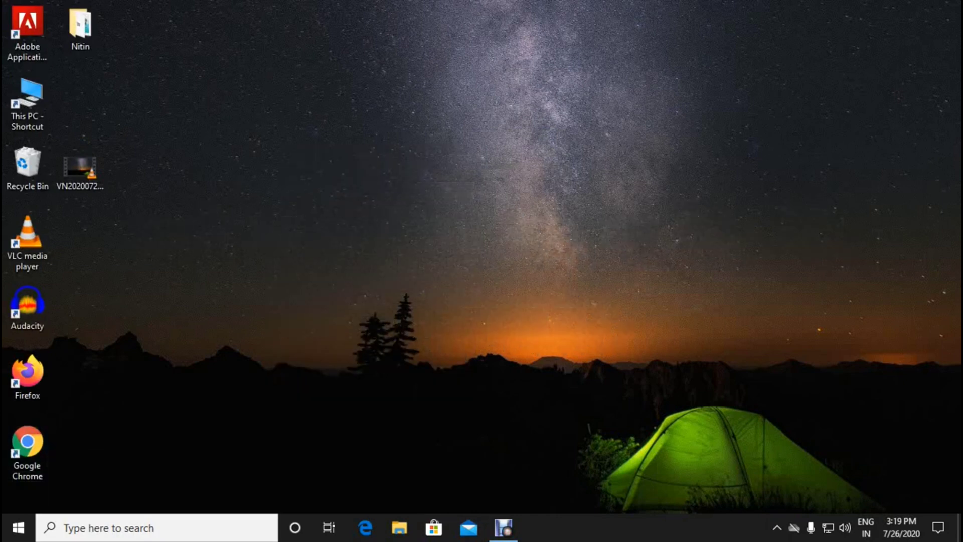
right_click(222, 171)
left_click(251, 213)
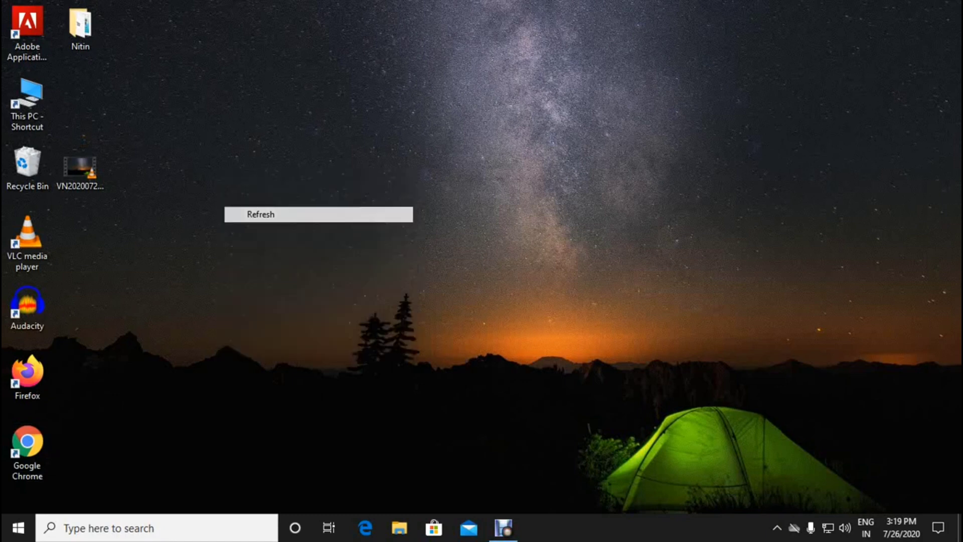
right_click(230, 237)
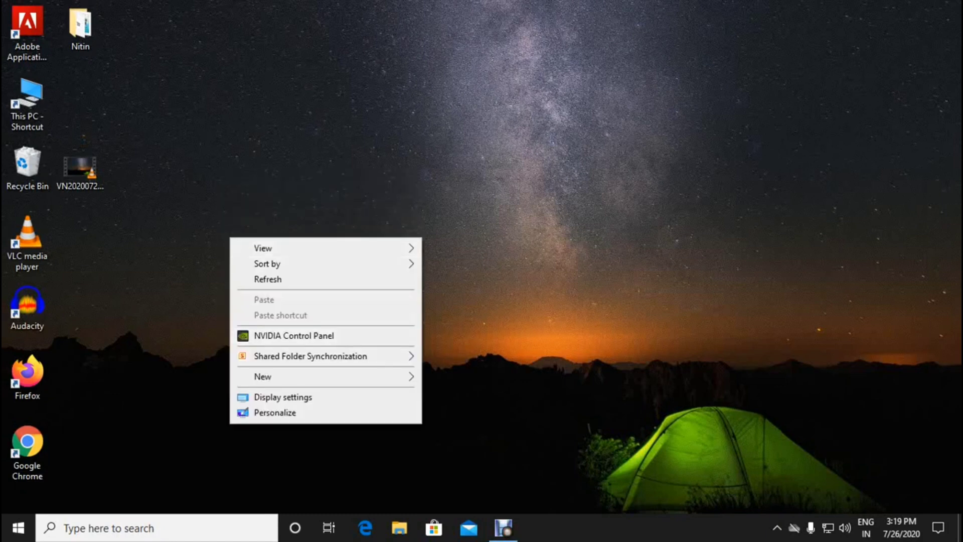
left_click(268, 279)
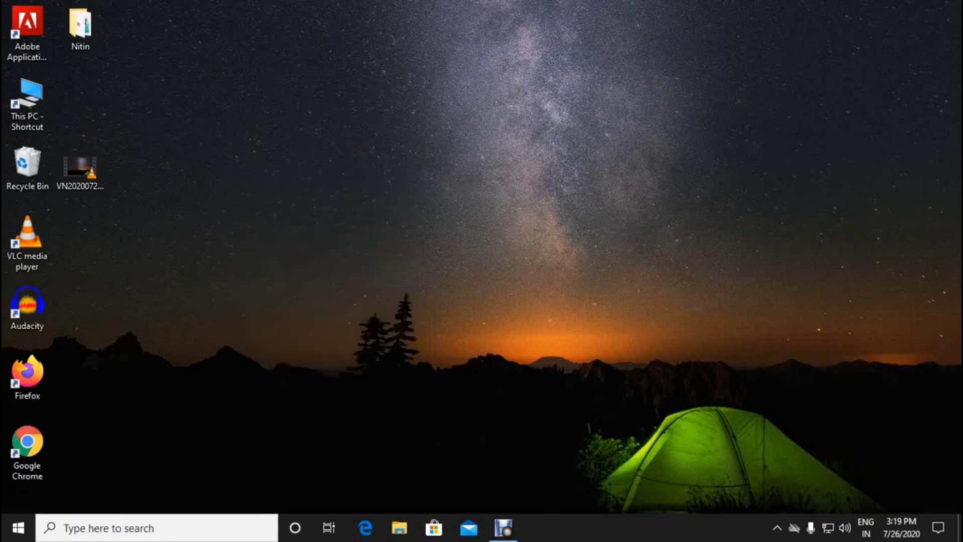
Launch Firefox and decline making it the default browser.
left_click(27, 374)
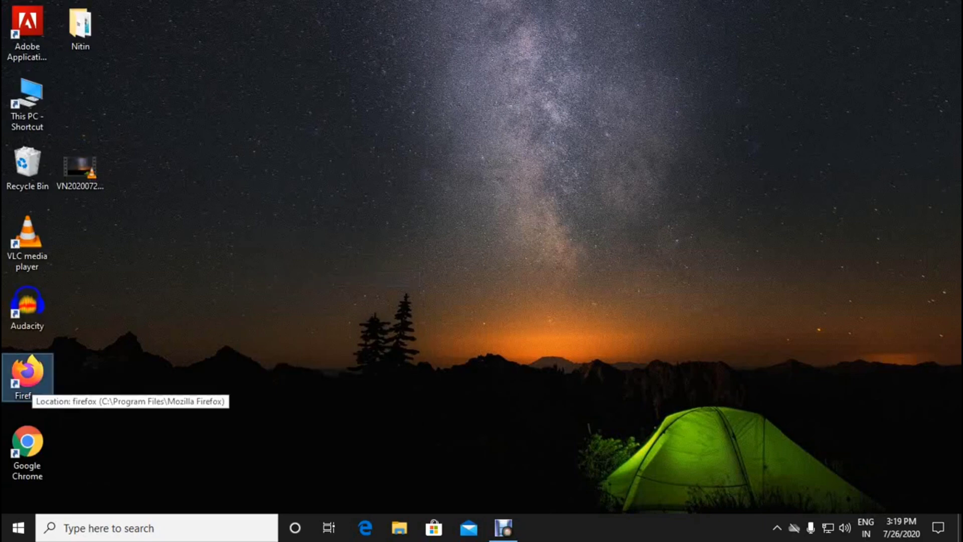
key("Return")
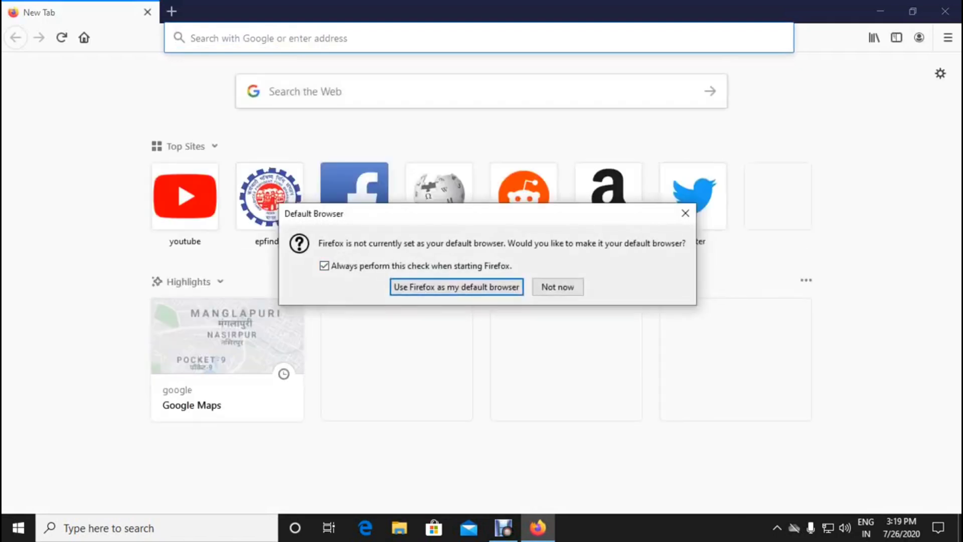
left_click(558, 287)
left_click(481, 91)
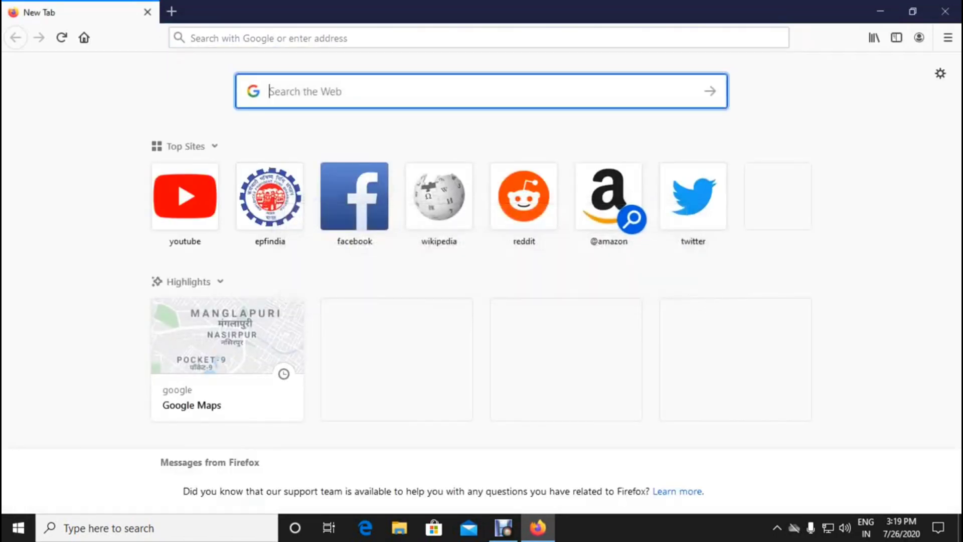
left_click(270, 196)
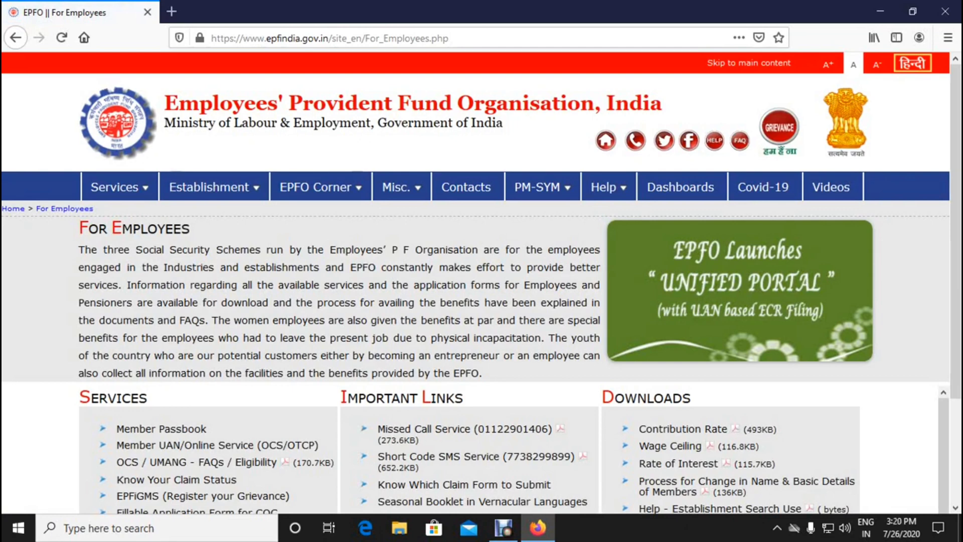
key("alt+Left")
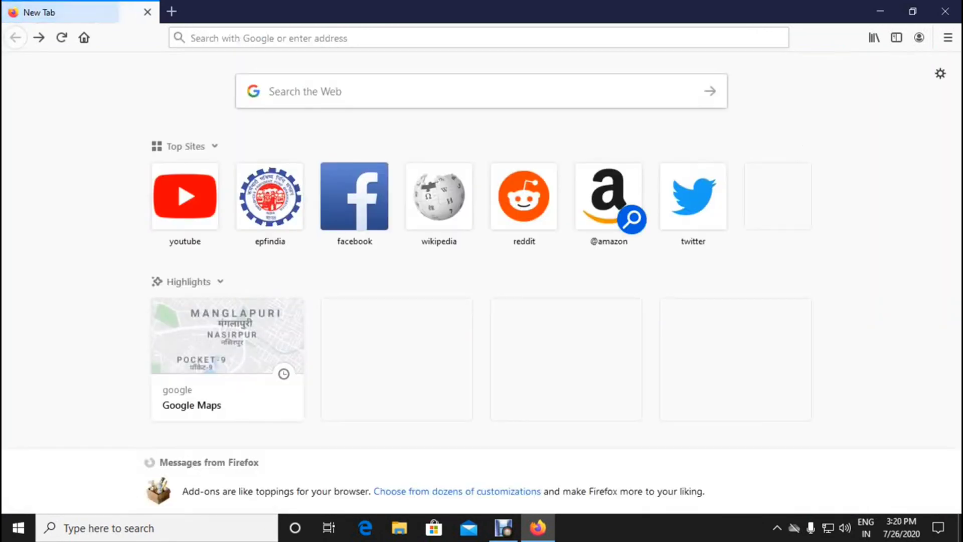
Enlarge the new tab page to 150% and search the web for "UAN".
key("ctrl+plus")
key("ctrl+plus")
key("ctrl+plus")
key("ctrl+plus")
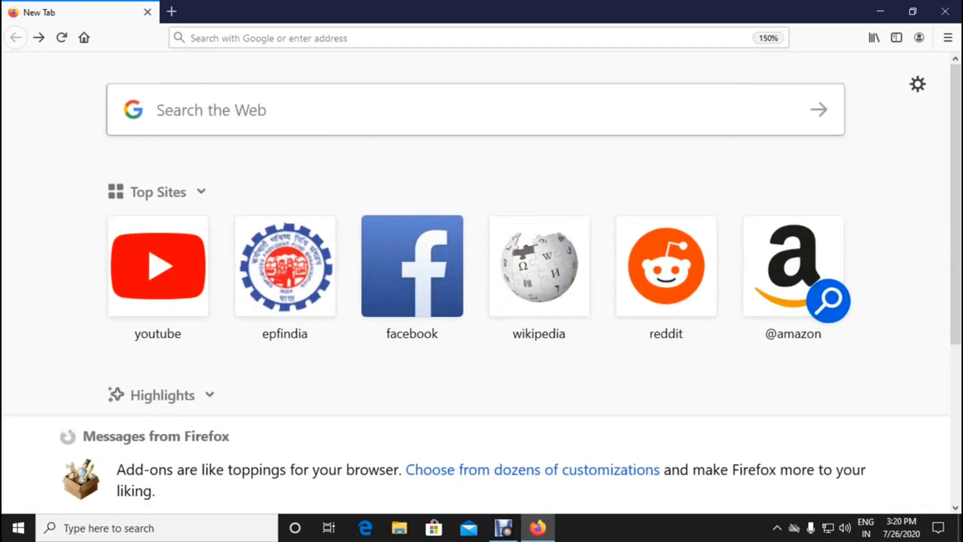
left_click(290, 119)
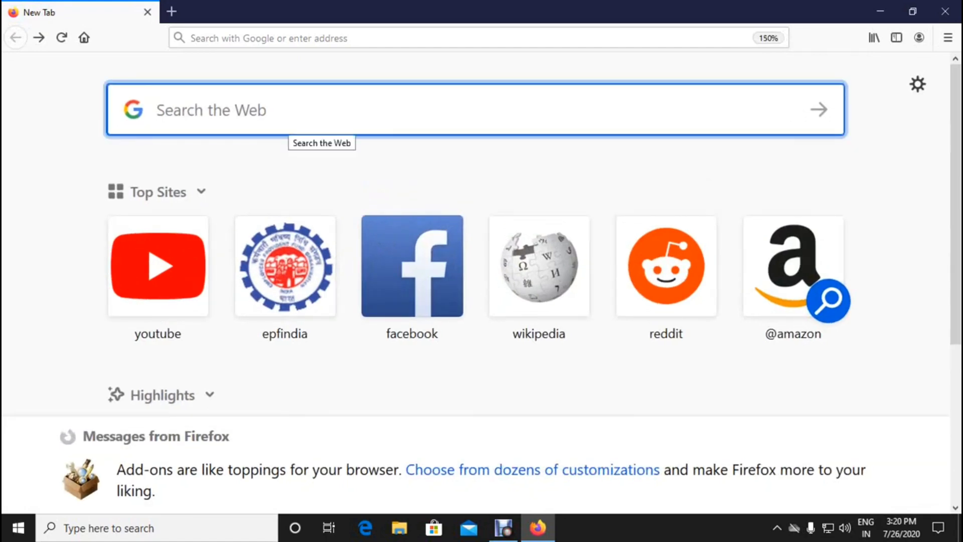
type("UAN")
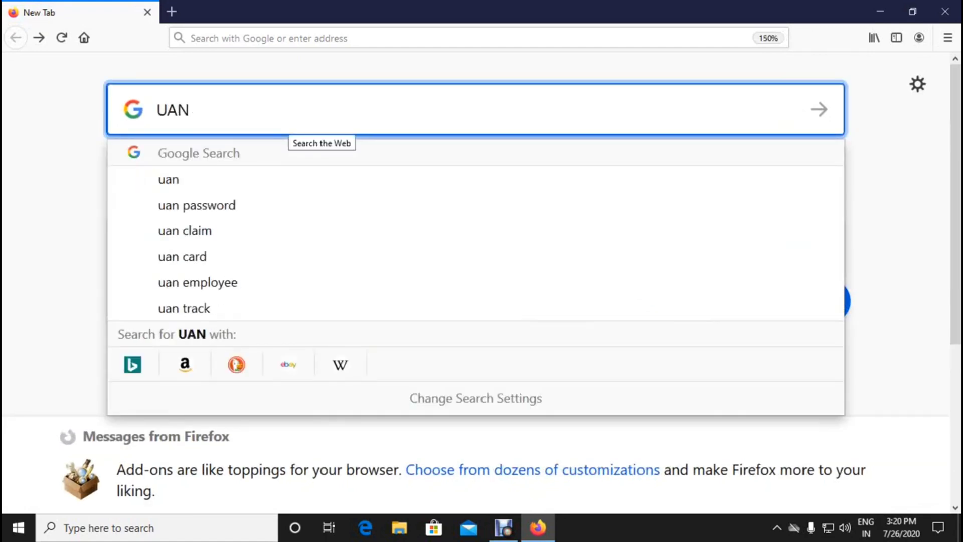
key("Return")
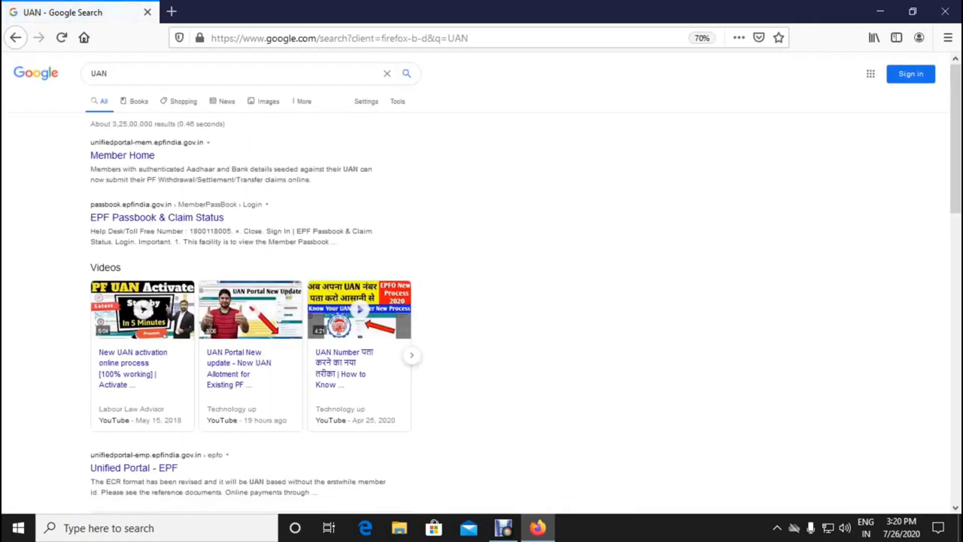
Open the EPF Passbook & Claim Status page from the search results.
key("ctrl+plus")
key("ctrl+plus")
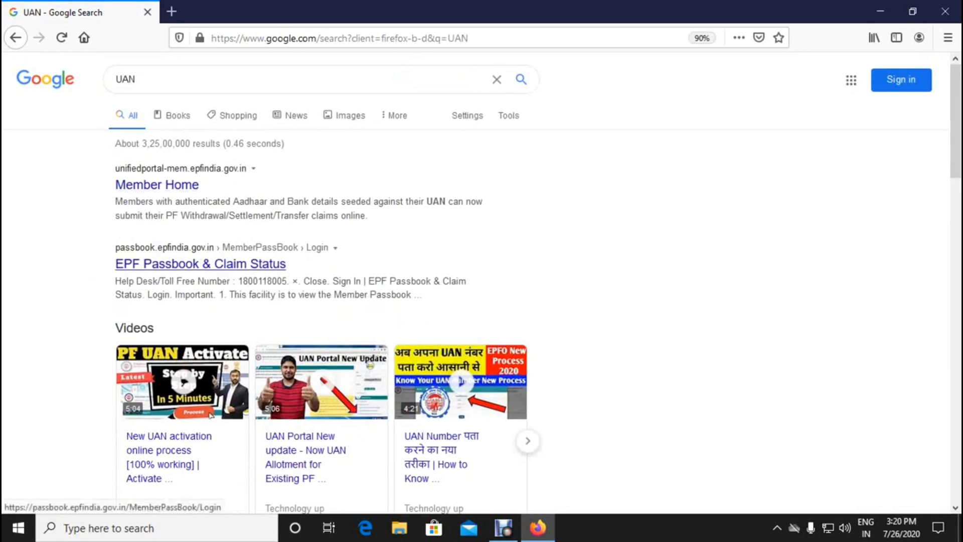
left_click(200, 264)
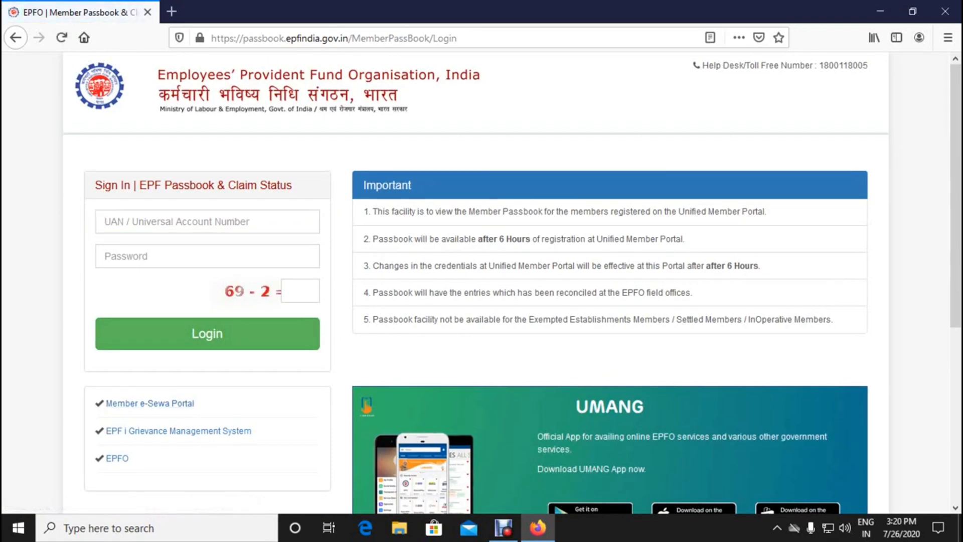
Open the Member e-Sewa Portal and accept the certificate risk to continue to the site.
left_click(150, 404)
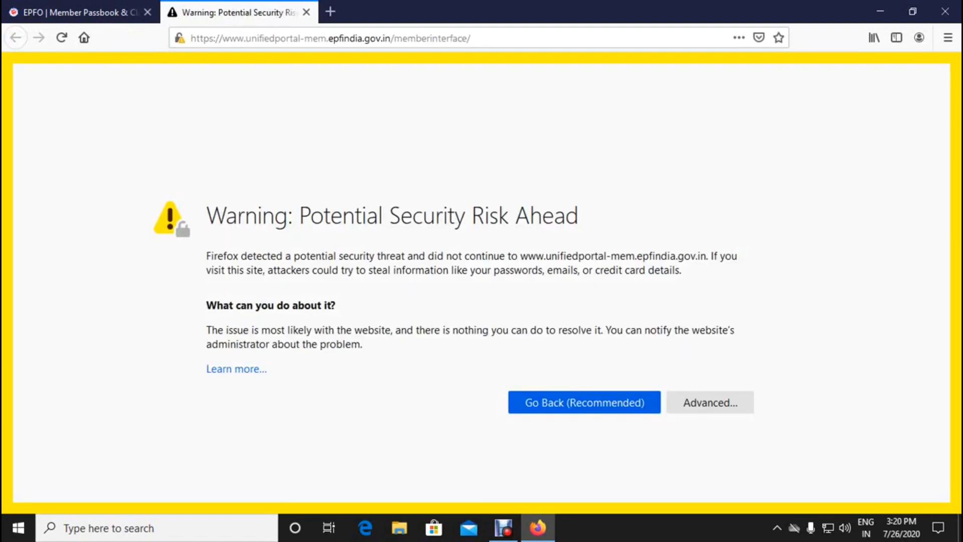
left_click(711, 403)
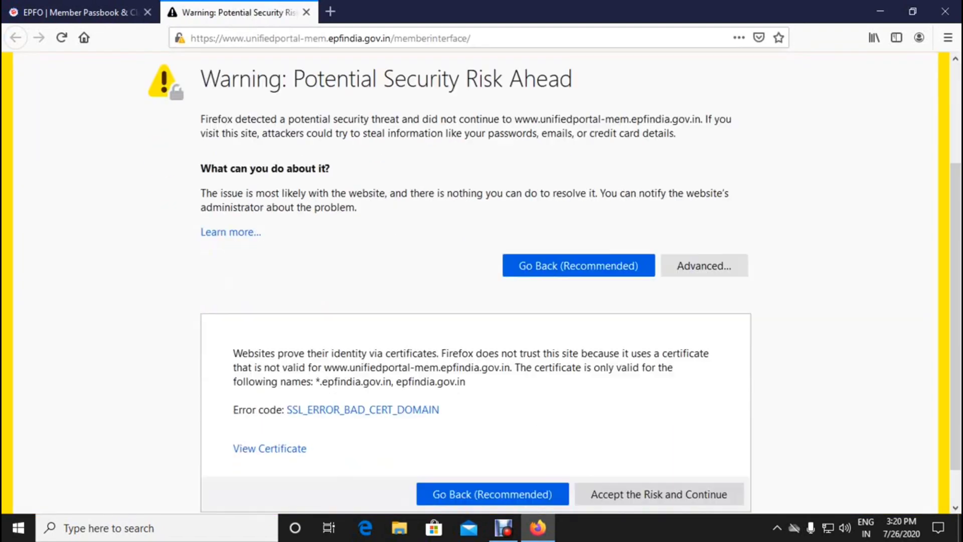
left_click(659, 450)
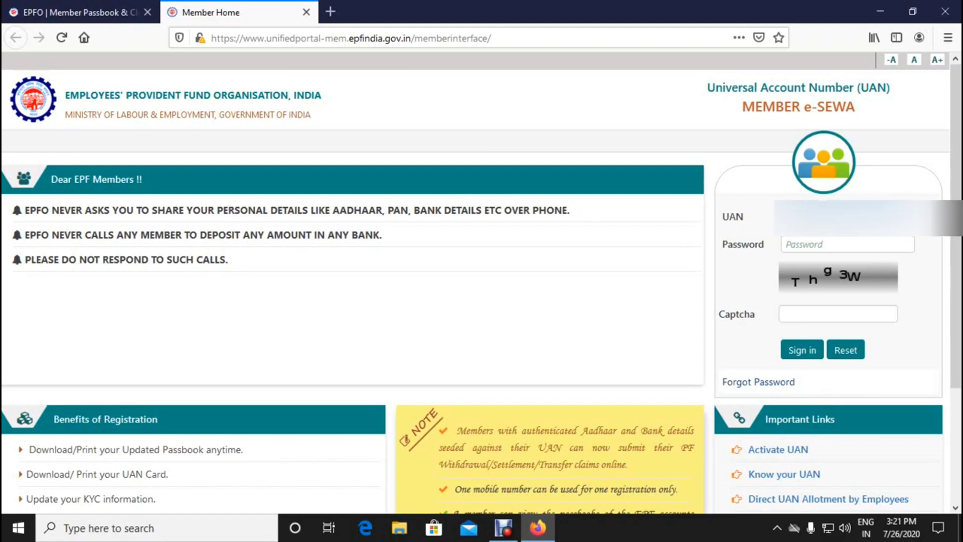
Sign in to the member portal with the account password and captcha code, and postpone the e-nomination filing.
left_click(848, 244)
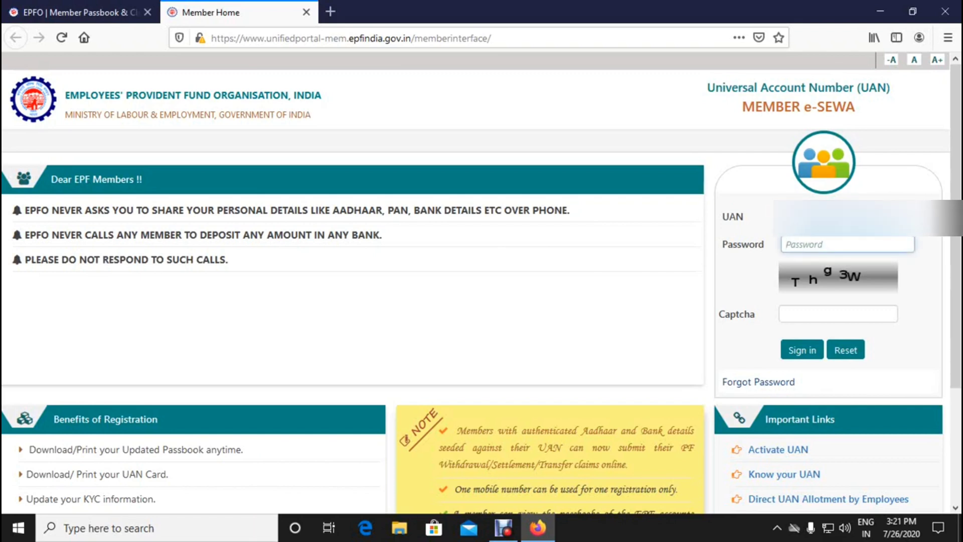
type("*****")
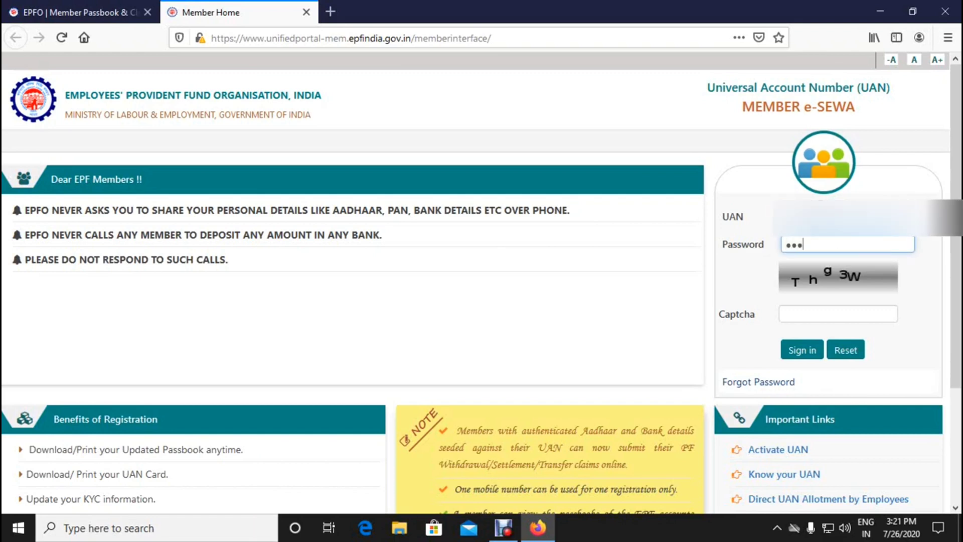
type("****")
left_click(838, 314)
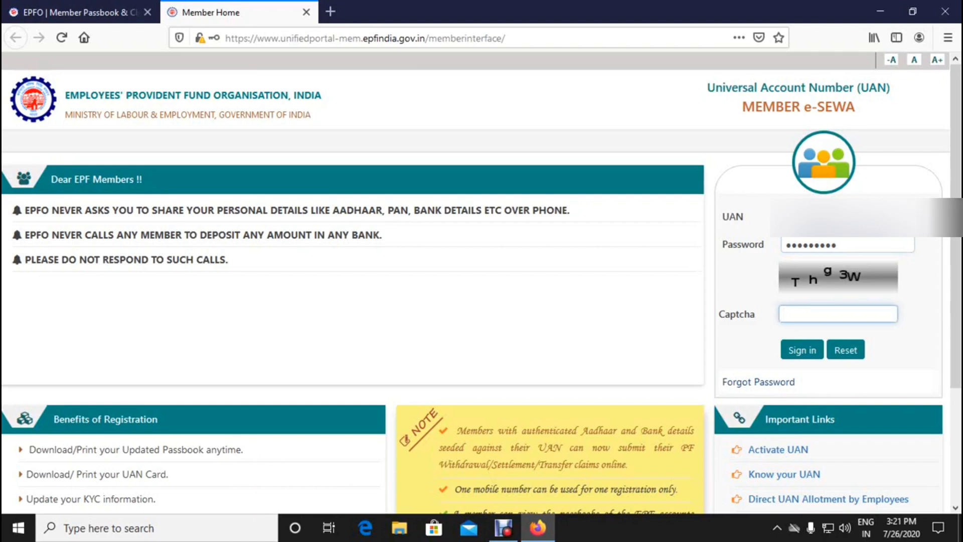
type("Thg3W")
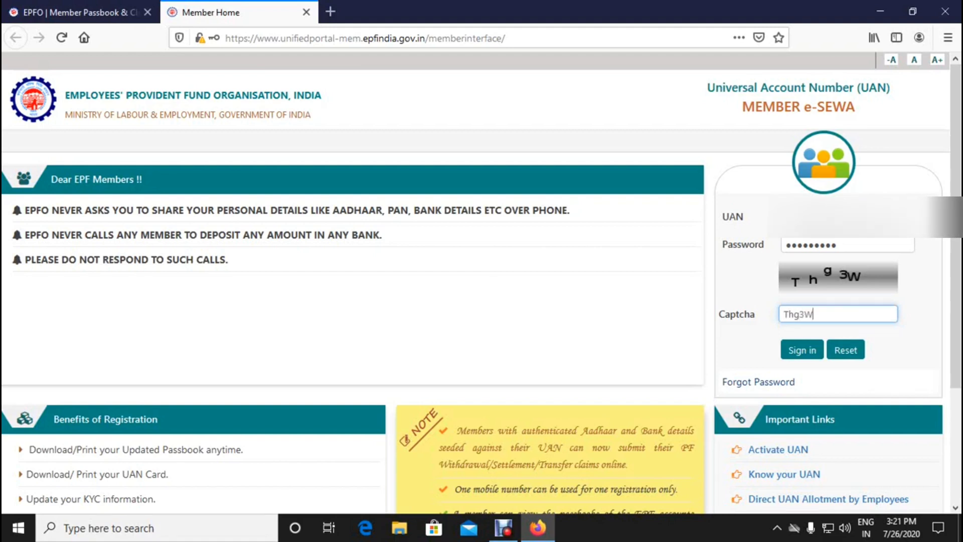
key("Return")
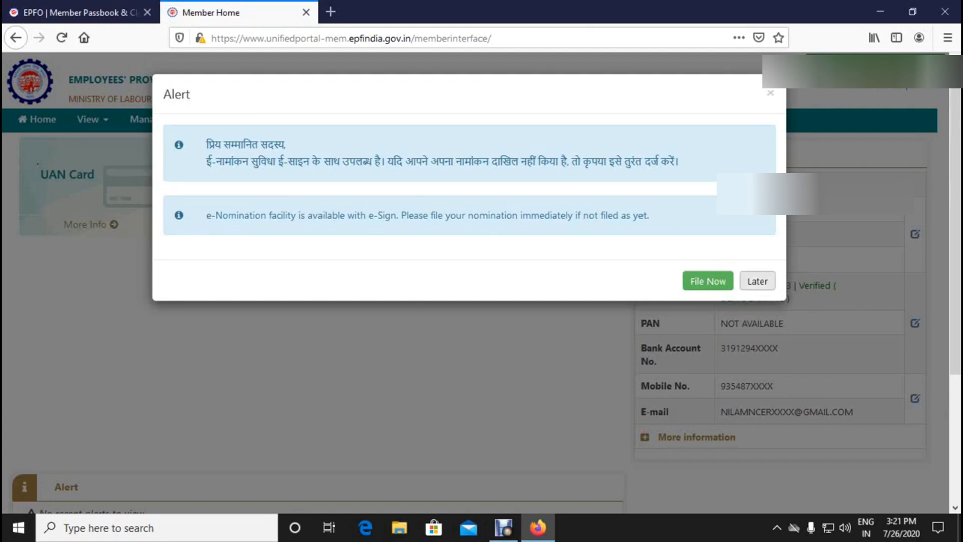
left_click(758, 281)
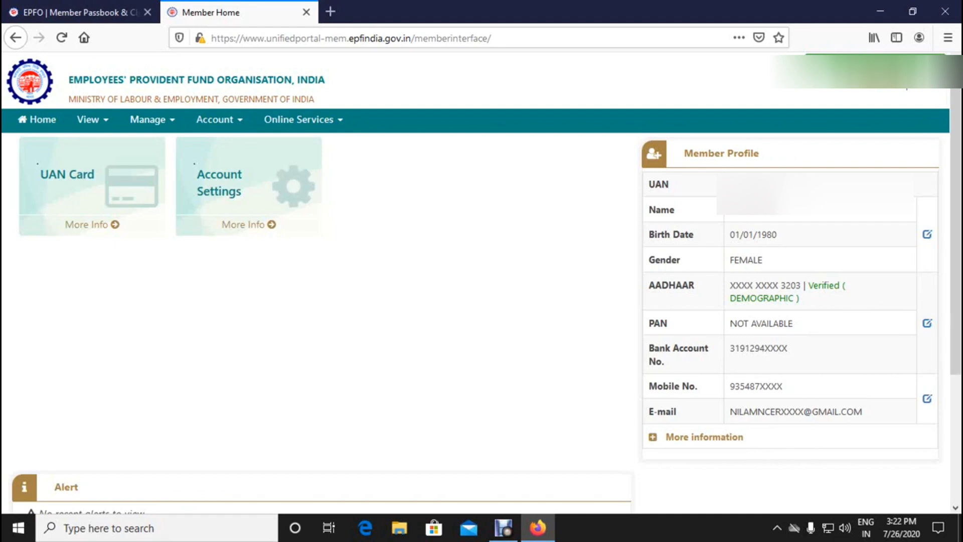
Open the online claim service for Form-31, 19, 10C & 10D with the page enlarged to 140%.
left_click_drag(264, 119, 335, 120)
left_click(316, 119)
left_click(316, 119)
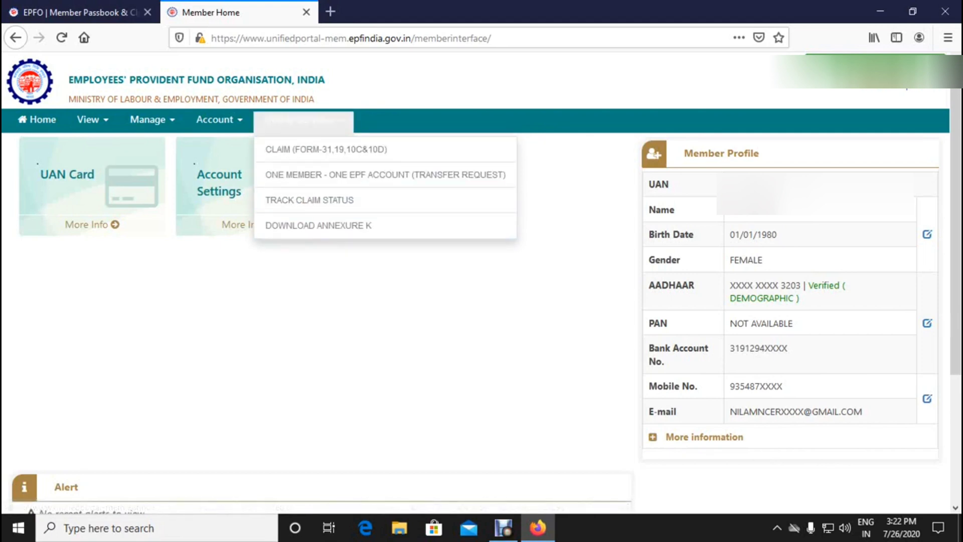
key("ctrl+plus")
key("ctrl+plus")
key("ctrl+plus")
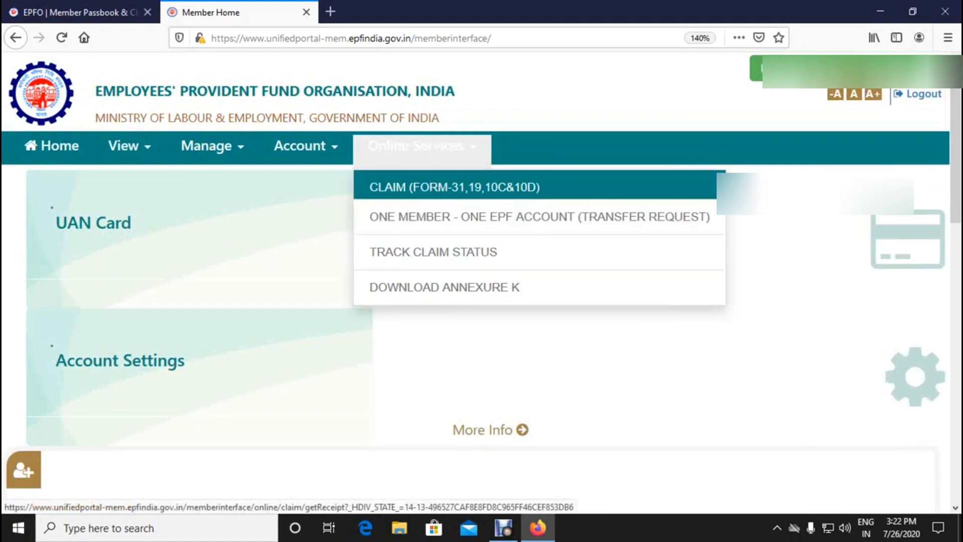
left_click(455, 186)
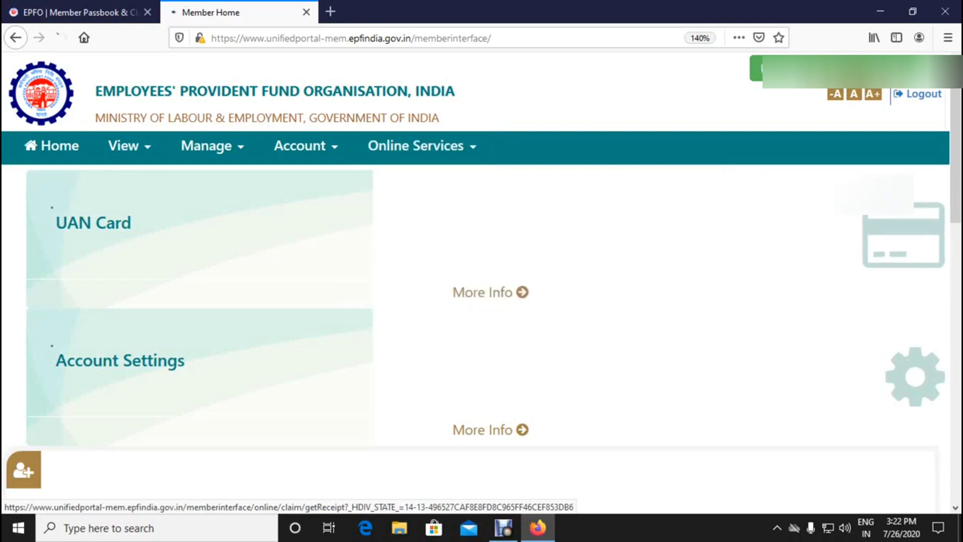
Enter the member's bank account number in the KYC details, verify it, and agree to the Certificate of Undertaking.
scroll(482, 301, "down", 5)
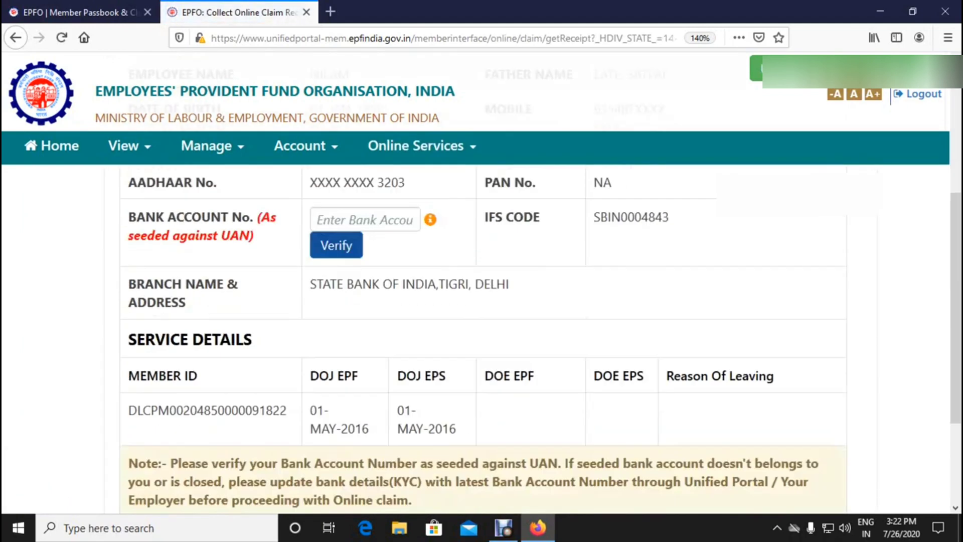
scroll(482, 301, "up", 5)
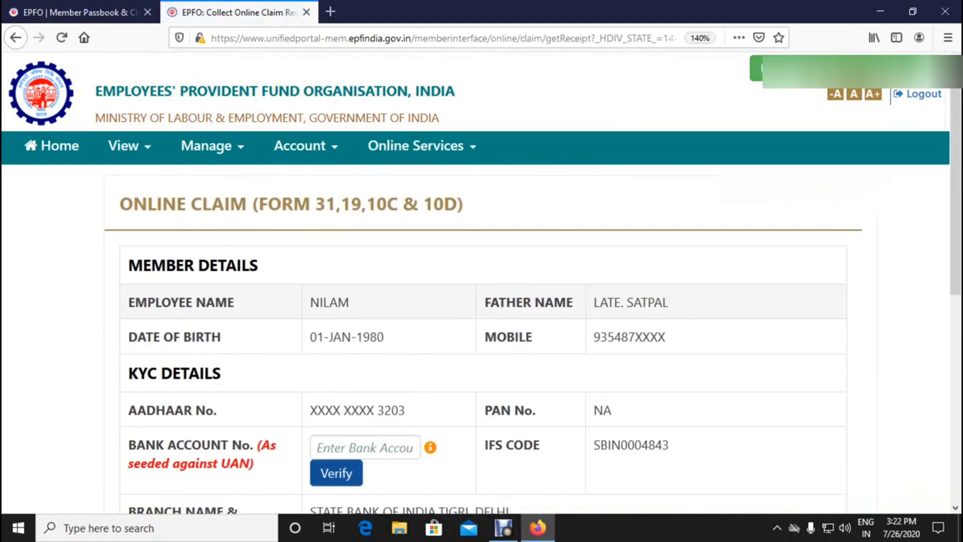
left_click(365, 448)
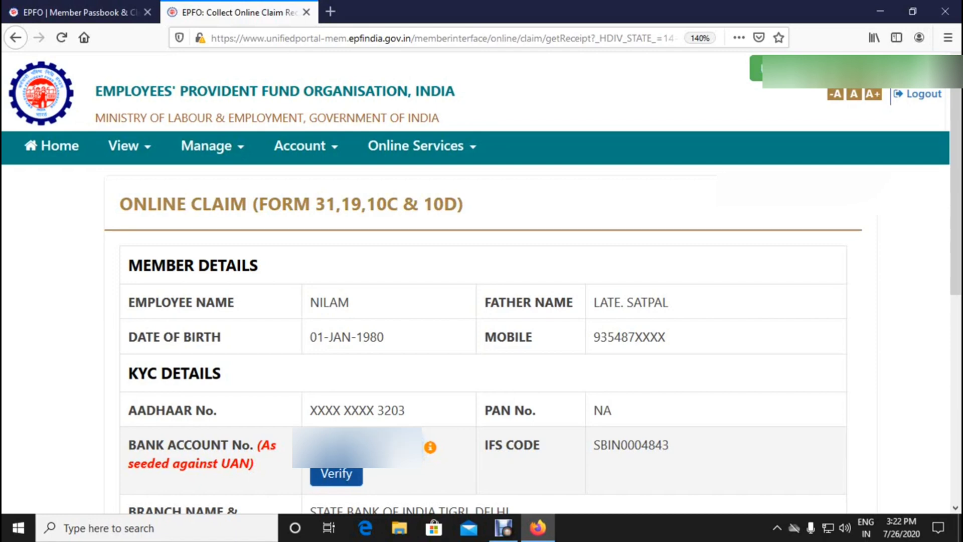
left_click(336, 475)
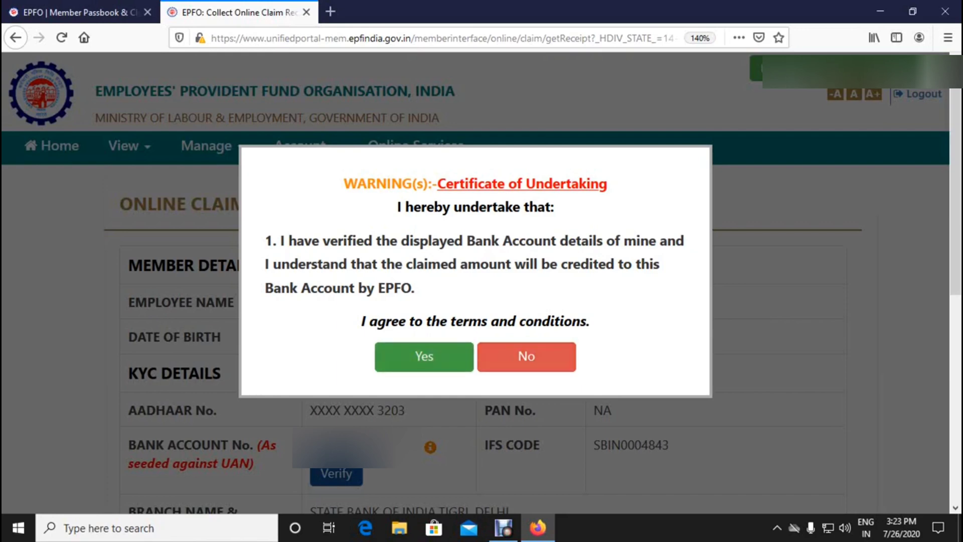
left_click(425, 357)
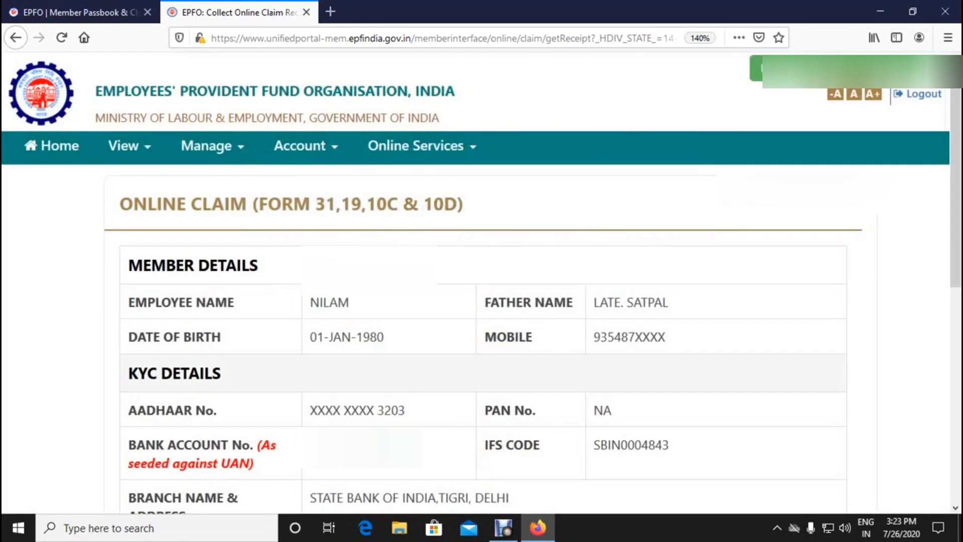
Review the member, KYC and service details, and proceed to the online claim form.
scroll(424, 356, "down", 7)
scroll(481, 301, "up", 4)
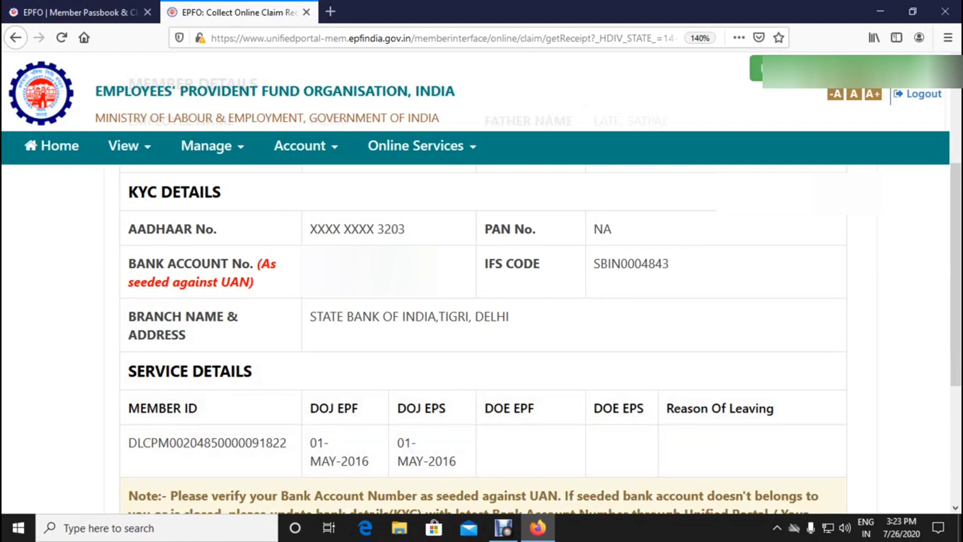
scroll(481, 326, "down", 4)
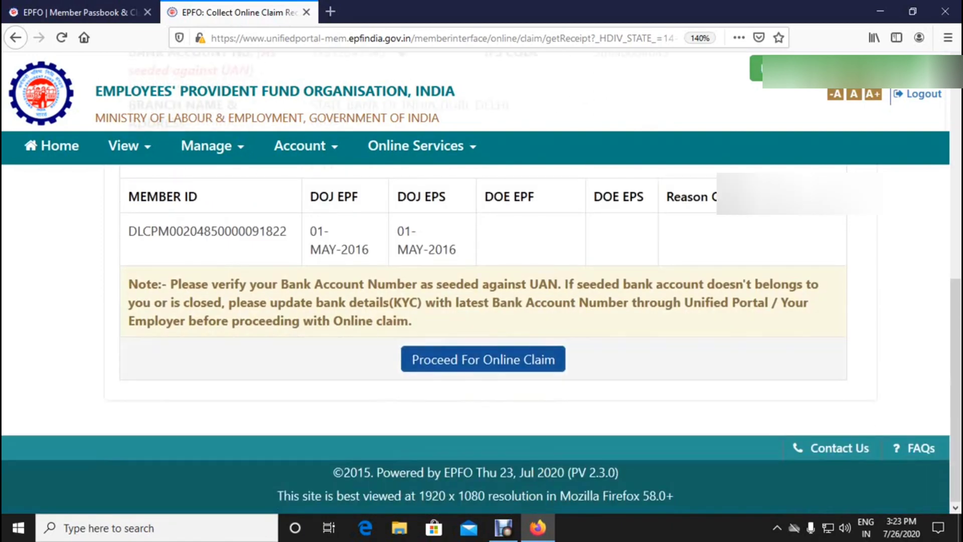
left_click_drag(394, 322, 421, 351)
left_click(422, 354)
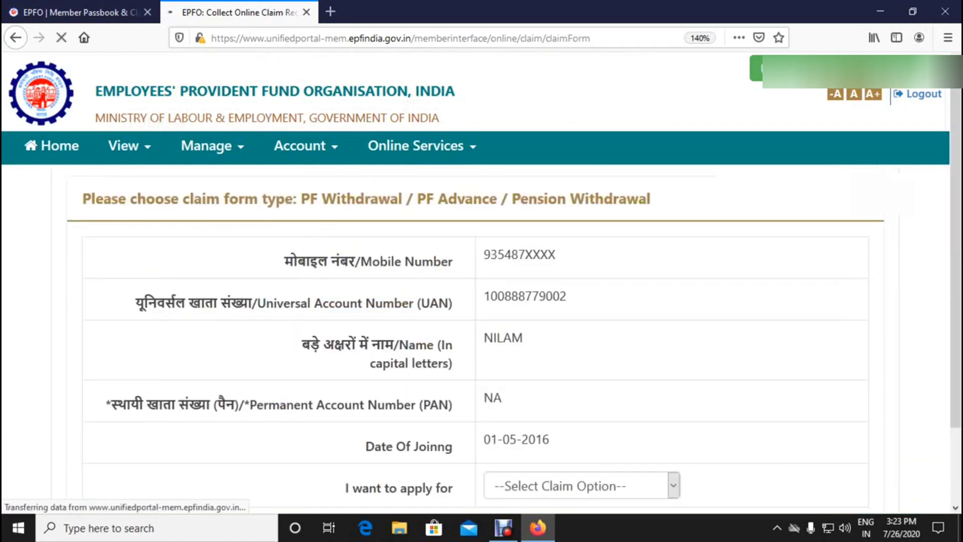
Choose PF ADVANCE (FORM-31) as the claim to apply for.
scroll(481, 301, "down", 3)
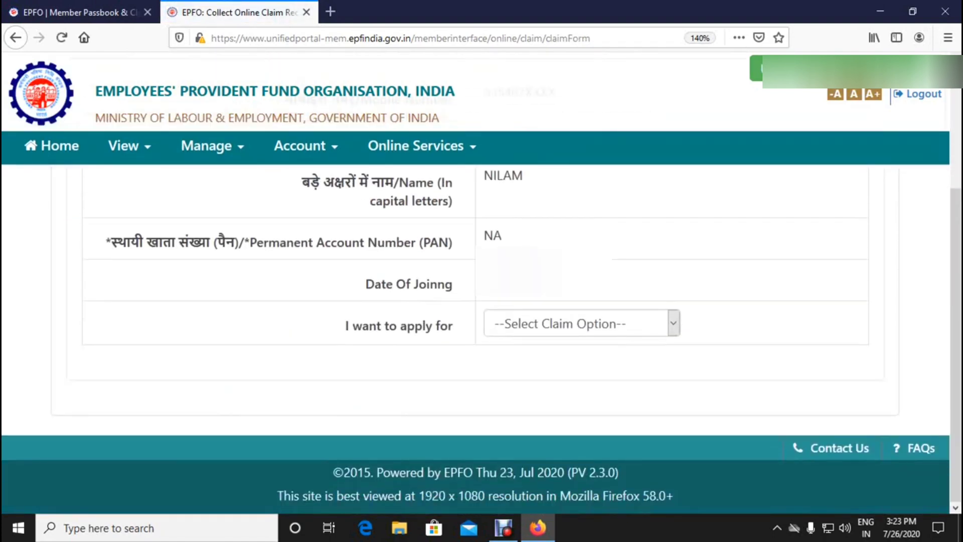
scroll(482, 301, "up", 3)
scroll(482, 301, "down", 3)
left_click(674, 323)
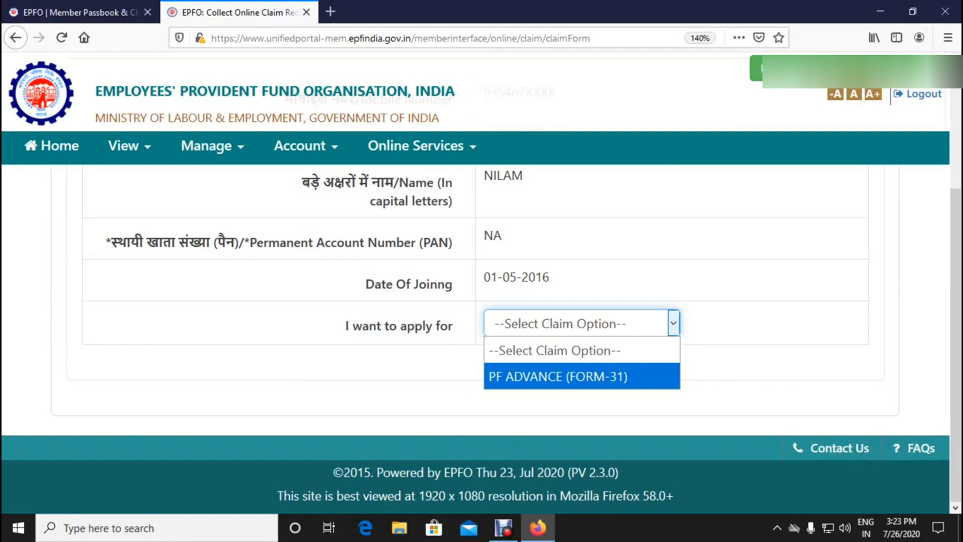
key("Return")
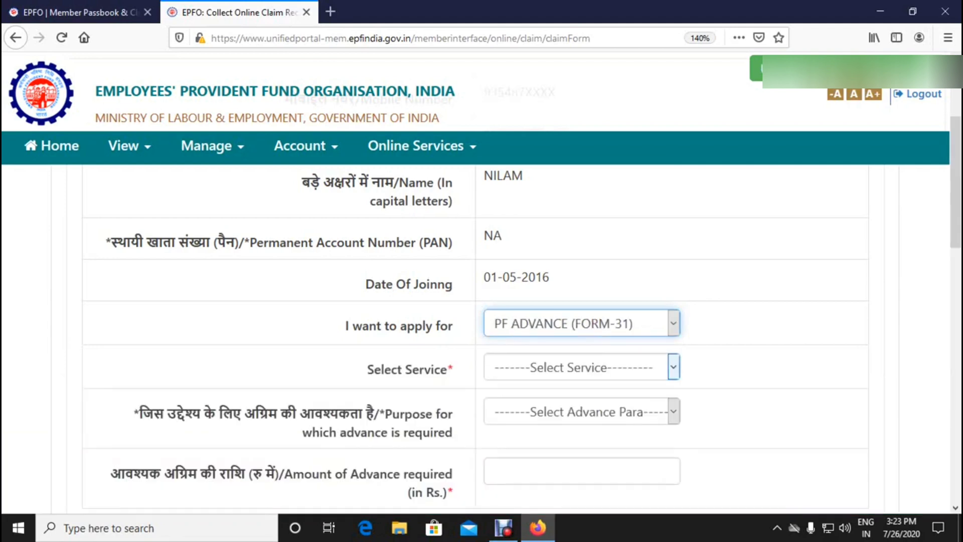
Select the IMPRESSIONS SERVICES PRIVATE LIMITED service and set the advance purpose to OUTBREAK OF PANDEMIC (COVID-19).
left_click(673, 367)
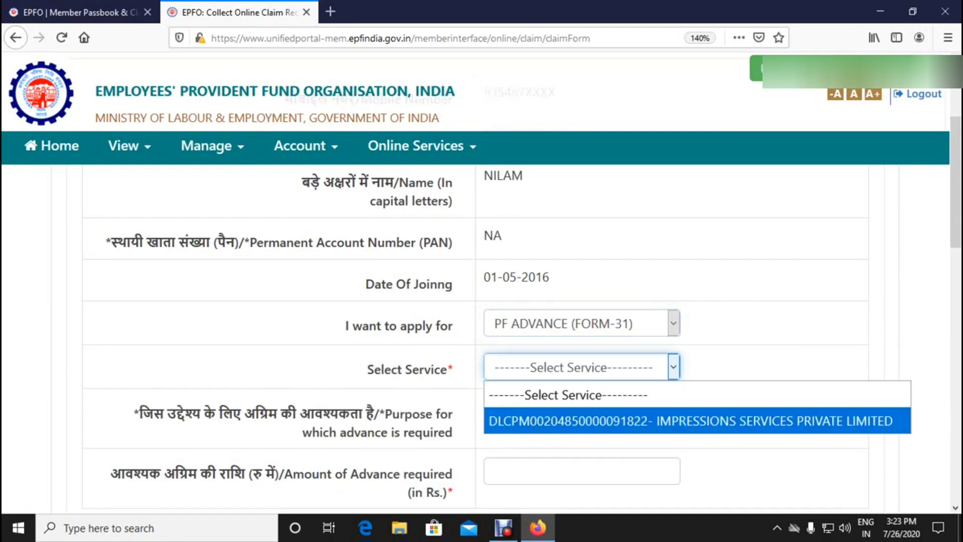
left_click(692, 421)
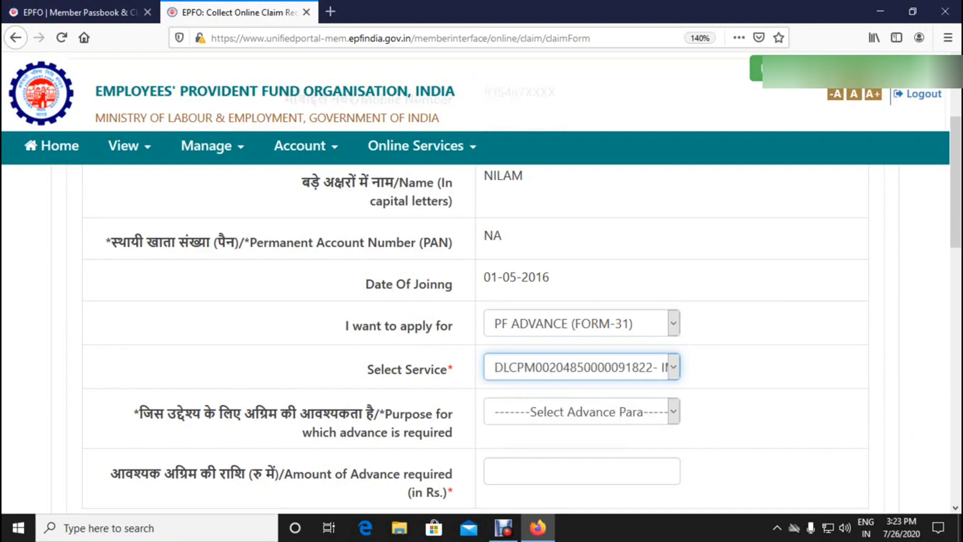
left_click(673, 411)
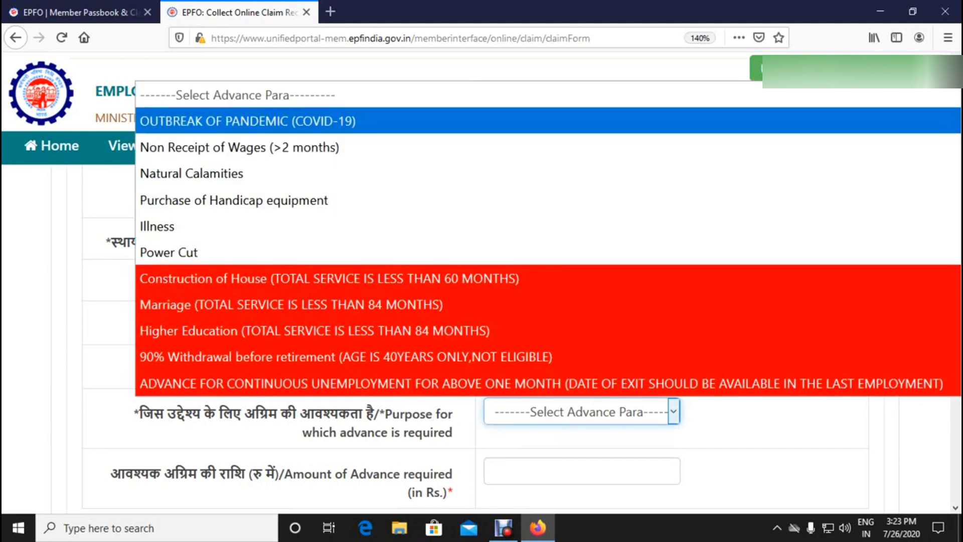
left_click(248, 121)
scroll(502, 301, "down", 2)
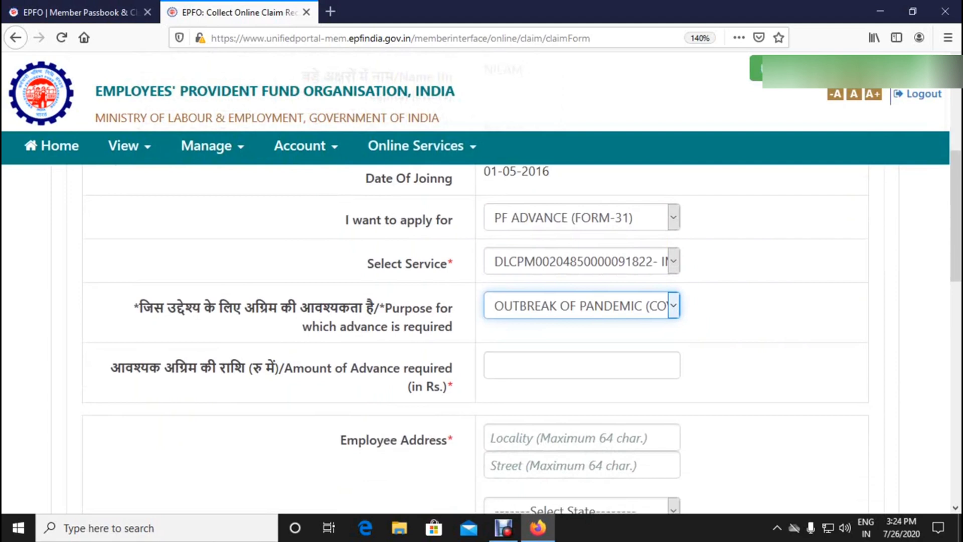
Enter 10000 as the amount of advance required in rupees.
left_click(582, 365)
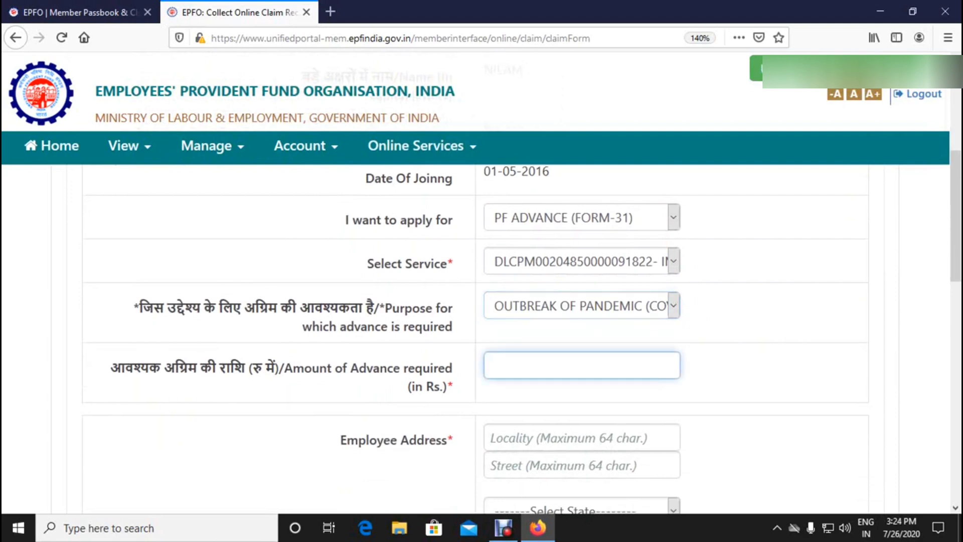
mouse_move(110, 368)
left_mouse_down()
mouse_move(372, 368)
mouse_move(453, 387)
mouse_move(111, 367)
left_mouse_up()
left_click(454, 387)
left_click(582, 365)
type("1000")
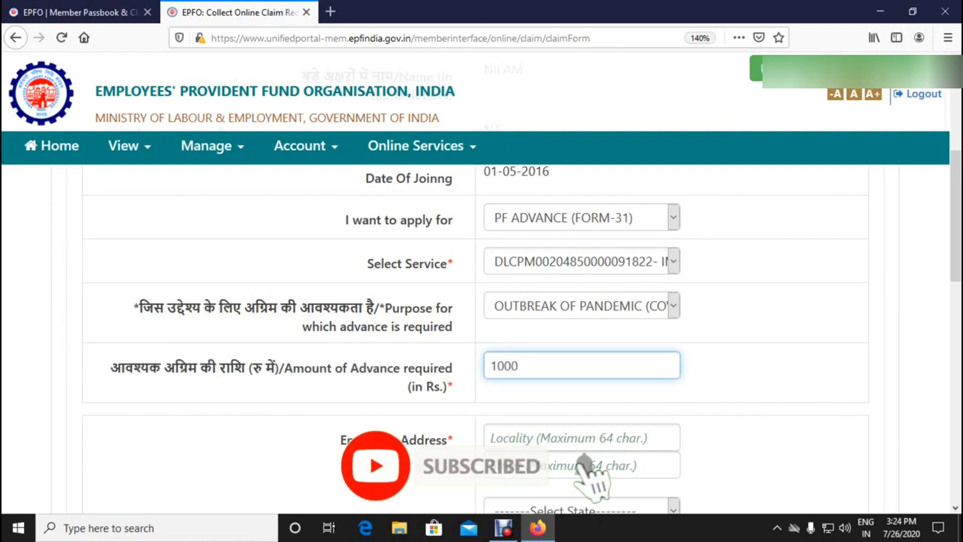
type("0")
Fill in the locality and street of the employee's address.
scroll(482, 281, "down", 1)
scroll(482, 281, "down", 4)
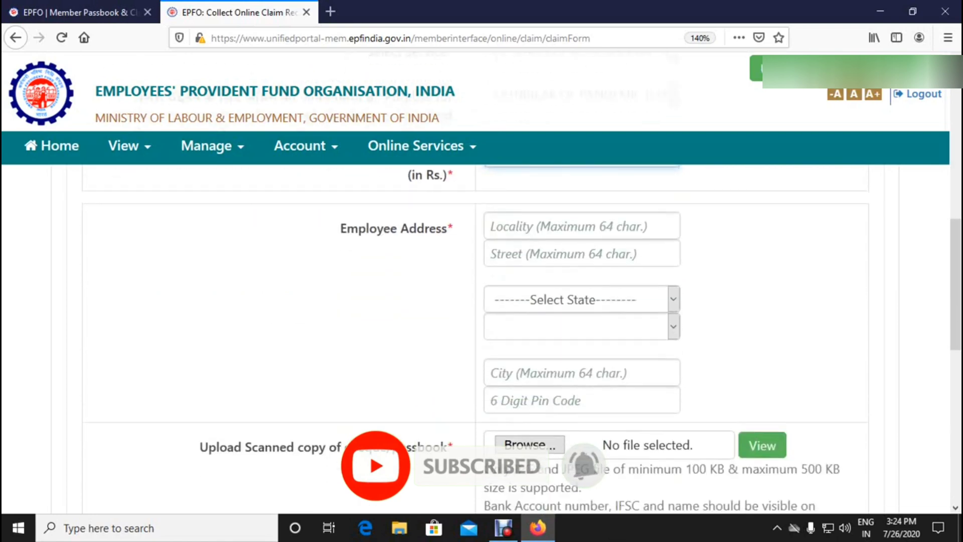
left_click(582, 226)
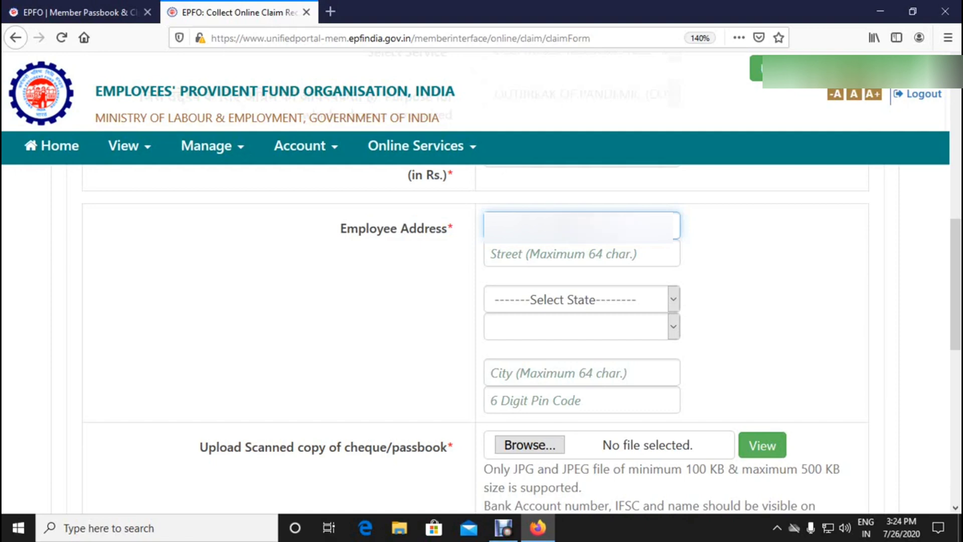
left_click(582, 254)
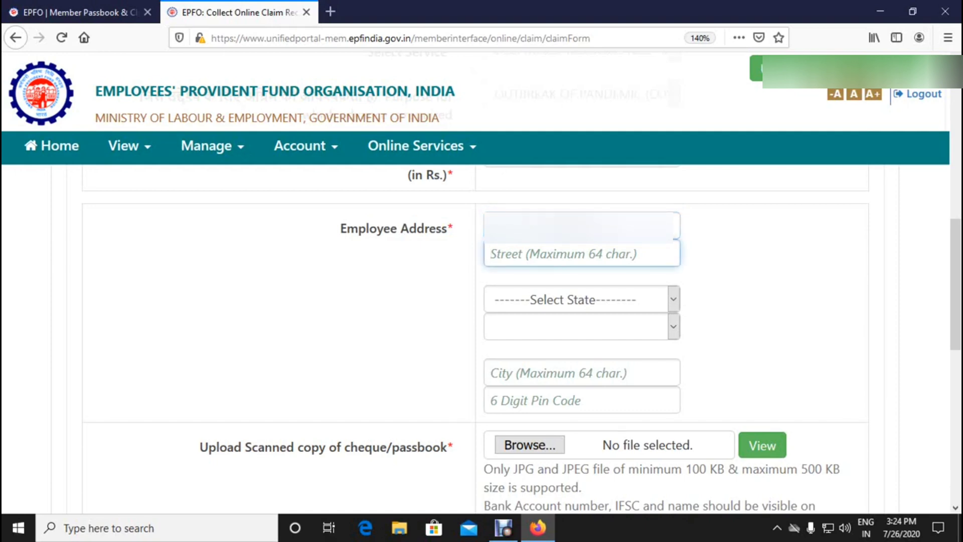
type("S")
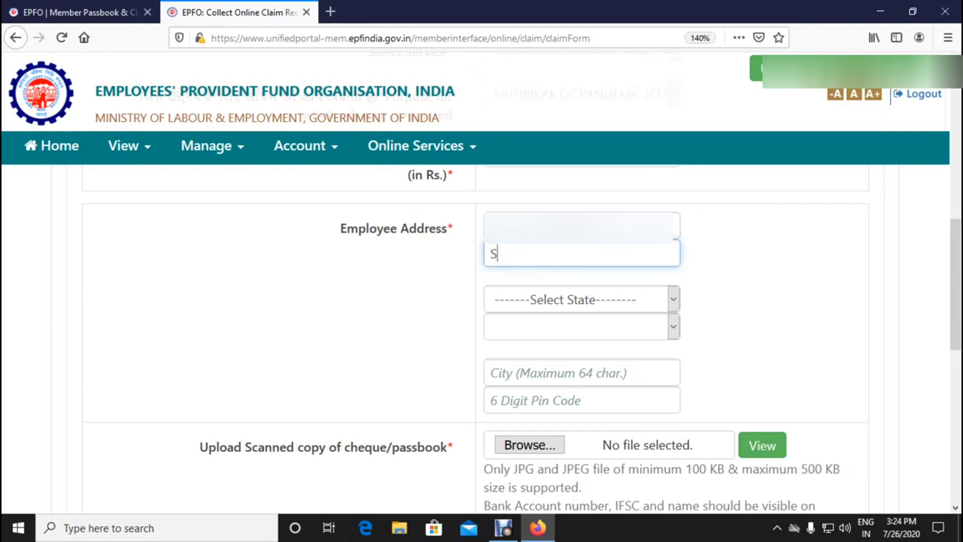
type("outh")
type("Delh")
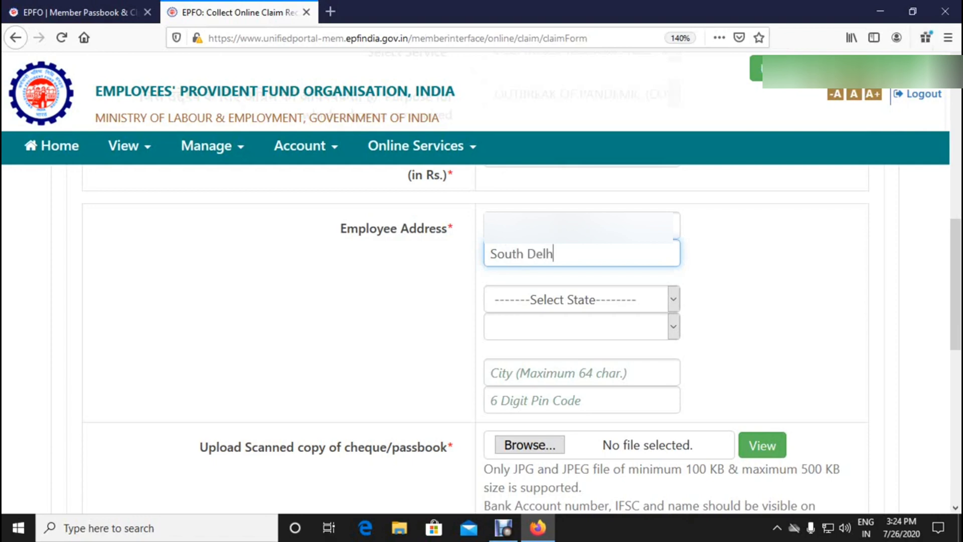
type("i")
Select the state and district of the employee's address.
key("Tab")
key("alt+Down")
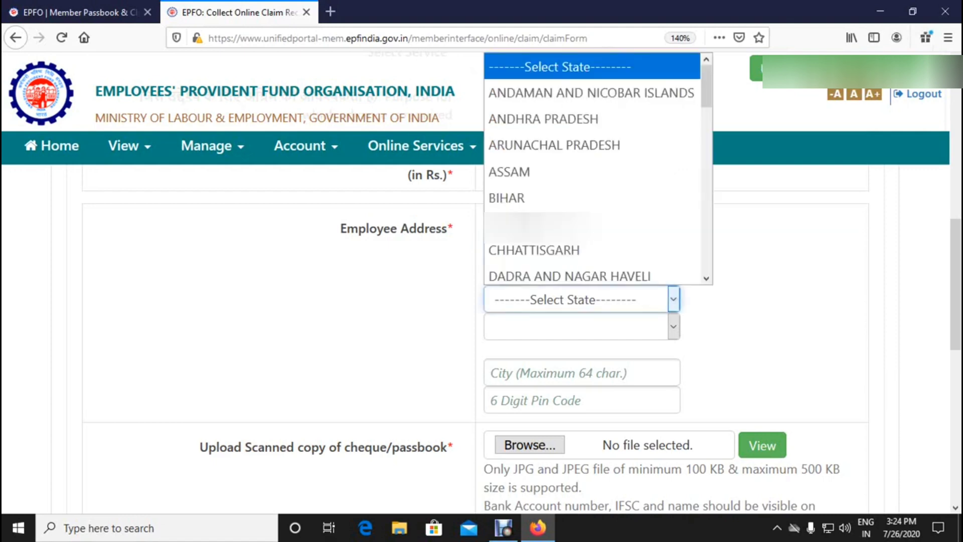
scroll(592, 198, "down", 2)
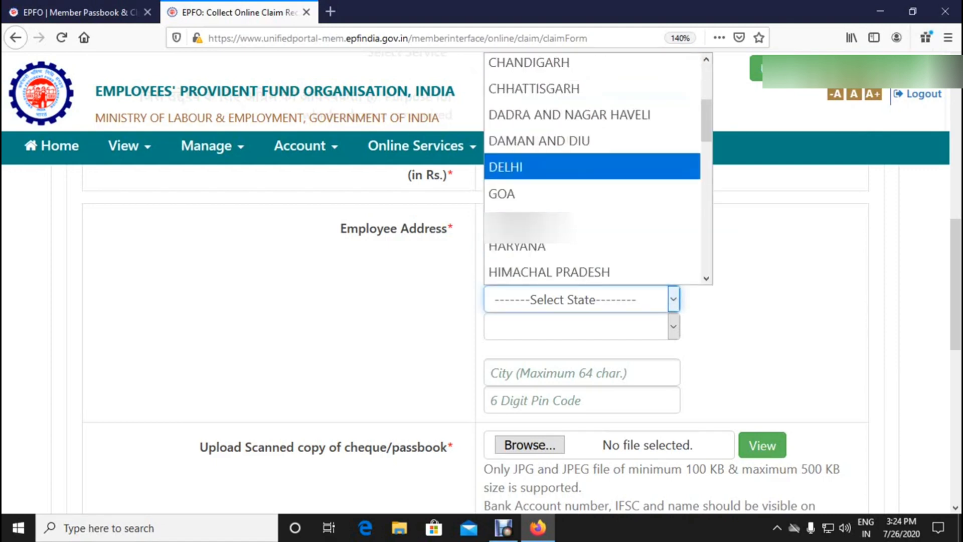
key("Return")
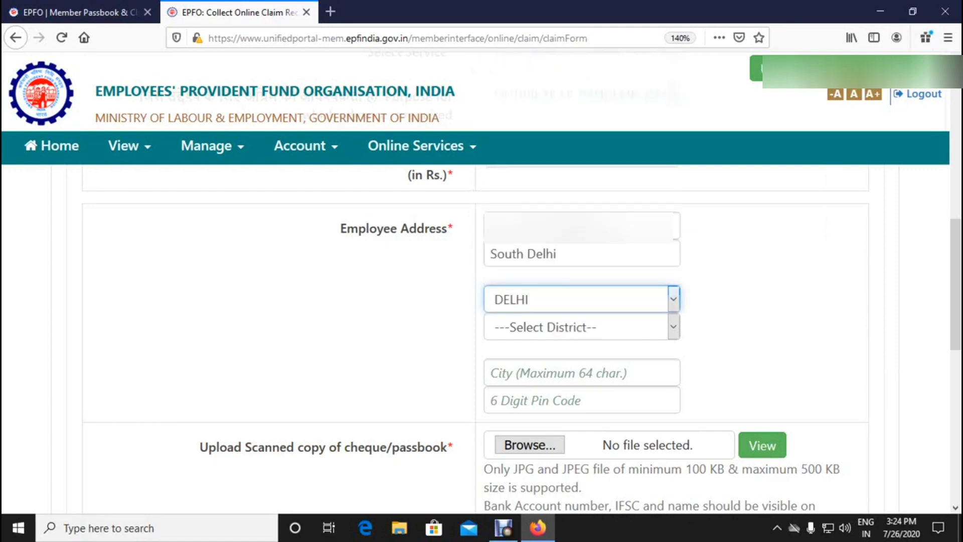
left_click(582, 327)
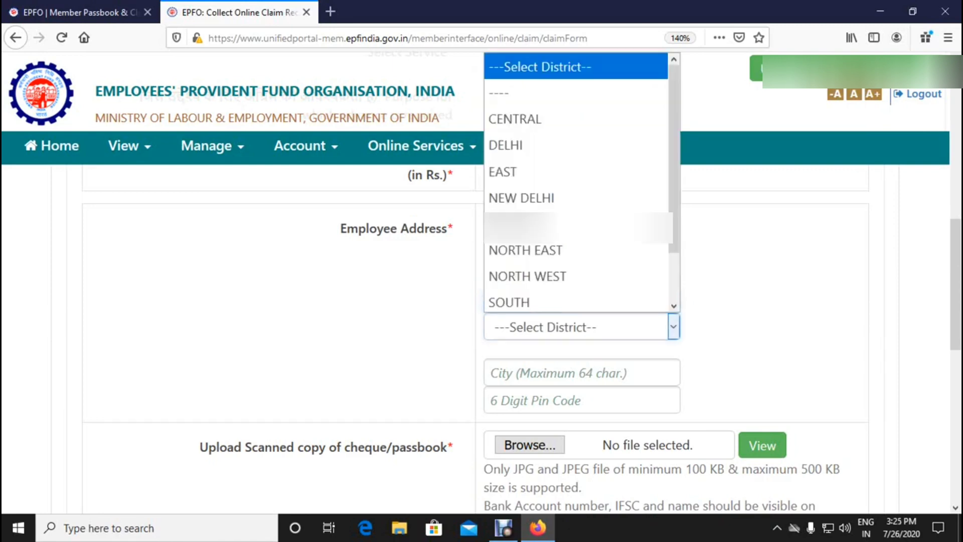
key("Down")
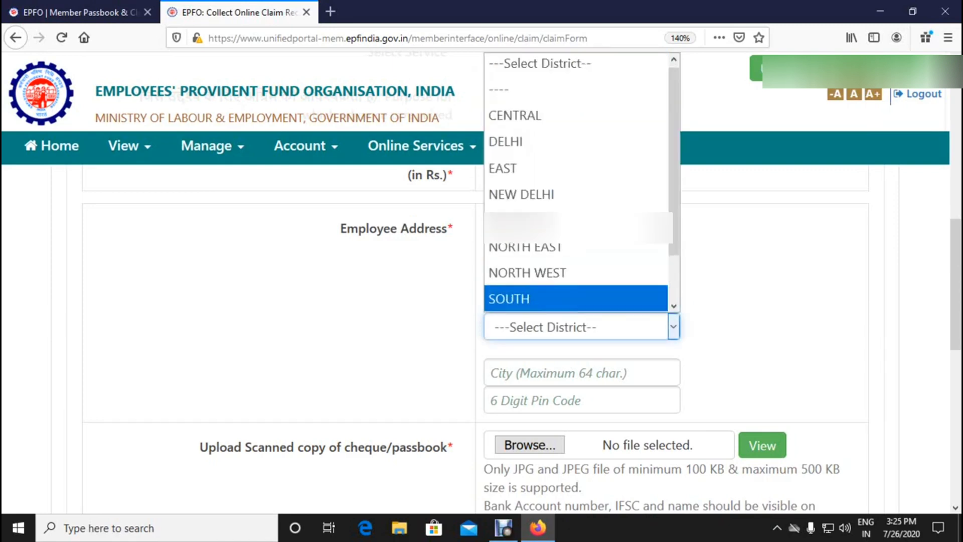
key("Return")
Enter the city and six-digit postal code of the employee's address.
left_click(582, 373)
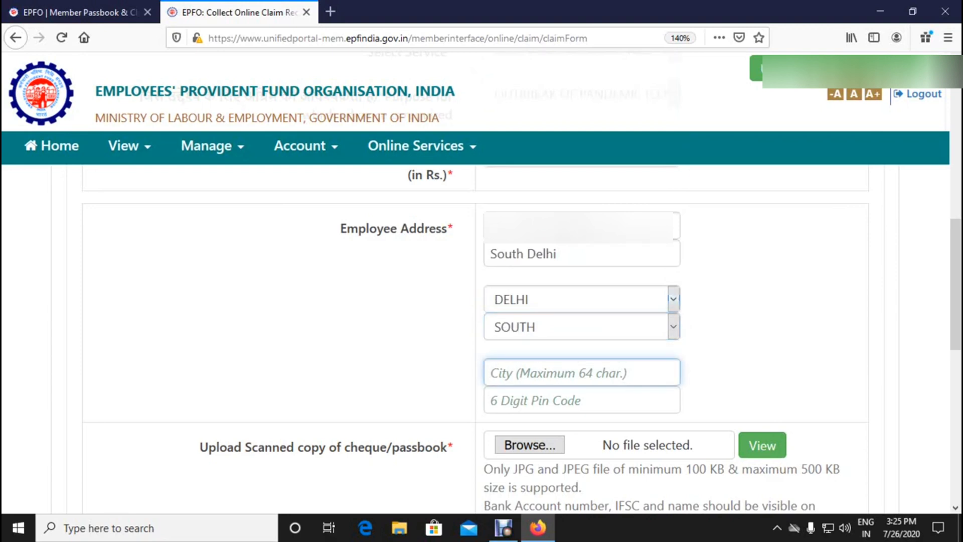
type("Delhi")
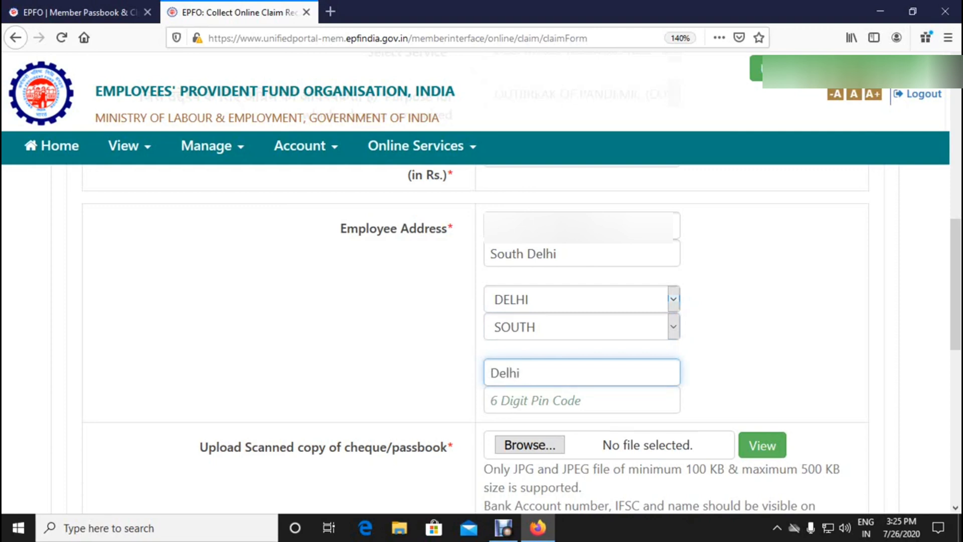
key("Tab")
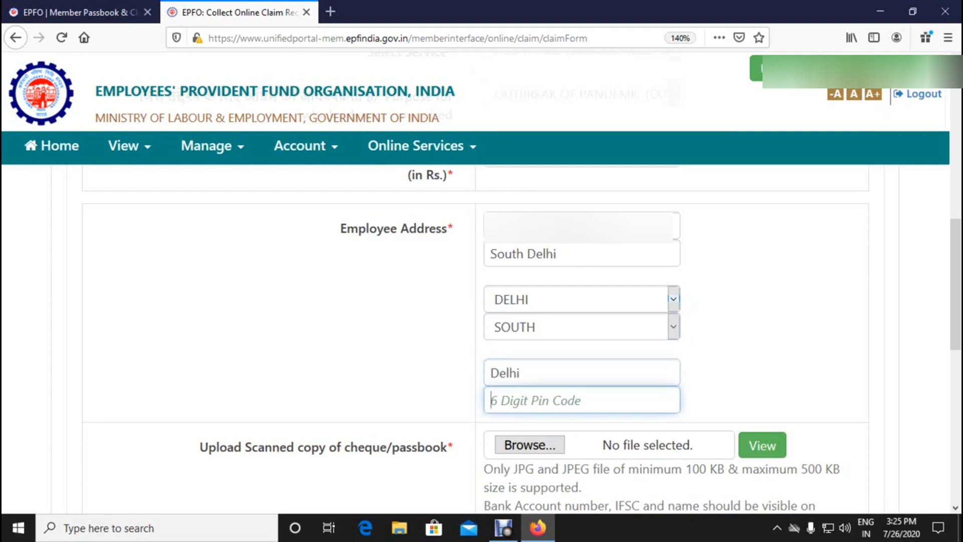
type("1100")
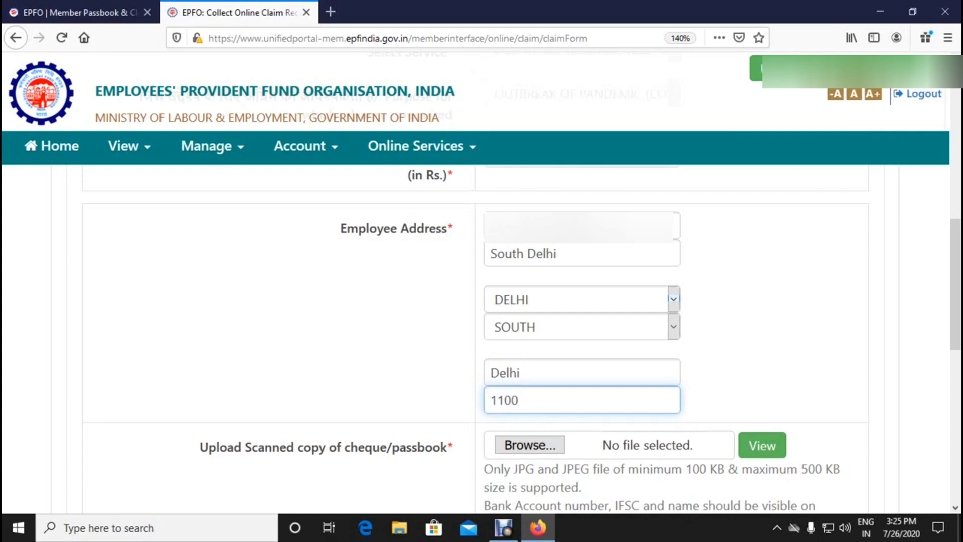
type("62")
key("Tab")
Reduce the page zoom to 130% and attach Webp.net-resizeimage from Downloads as the scanned cheque/passbook copy.
scroll(475, 339, "down", 5)
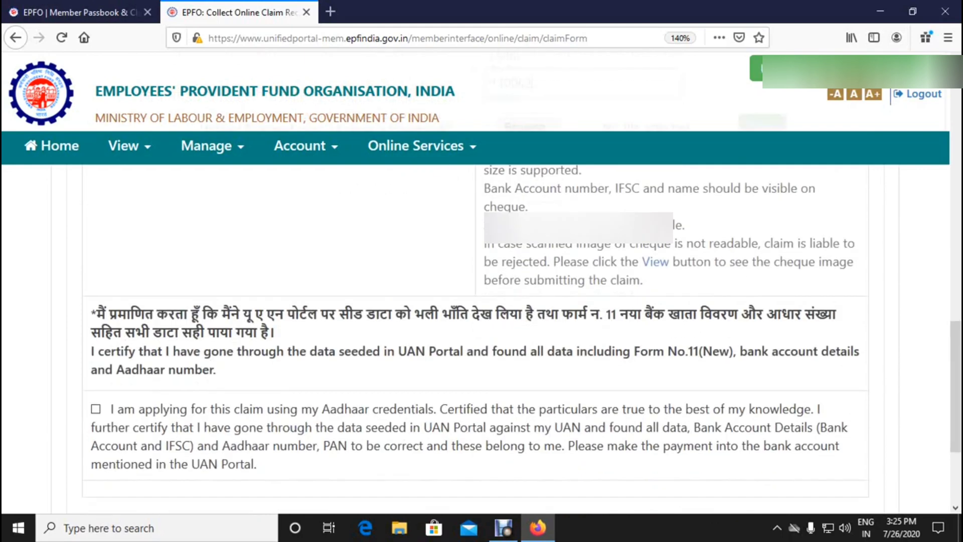
scroll(475, 339, "up", 5)
key("ctrl+minus")
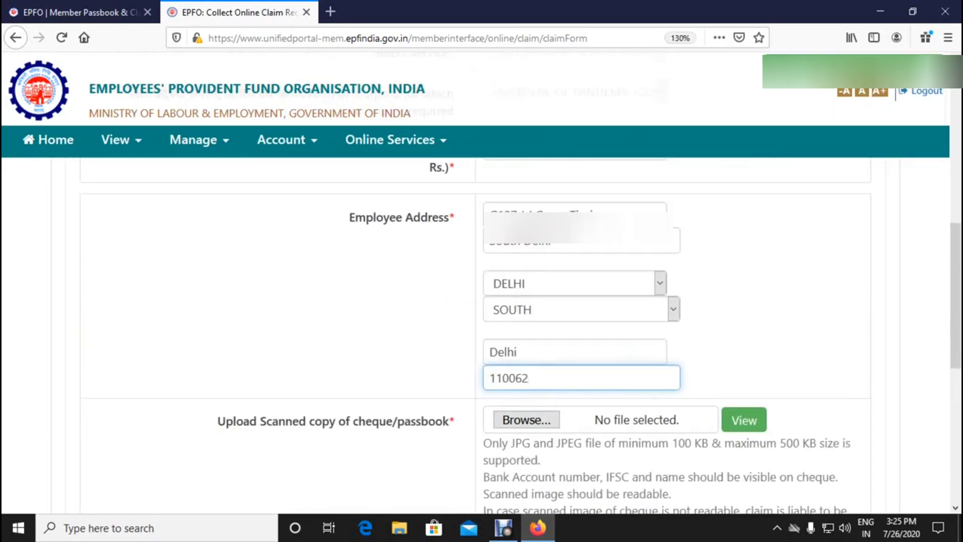
scroll(476, 339, "down", 4)
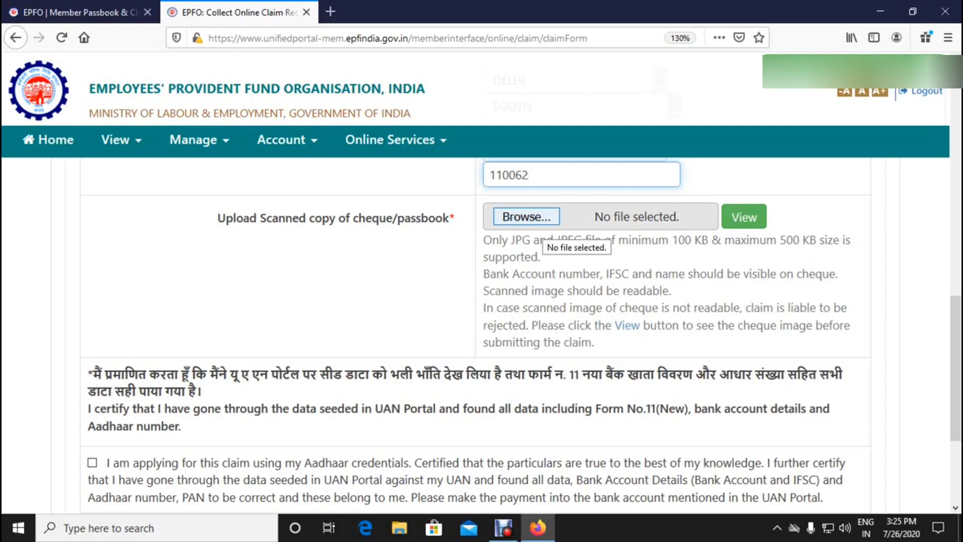
left_click(544, 226)
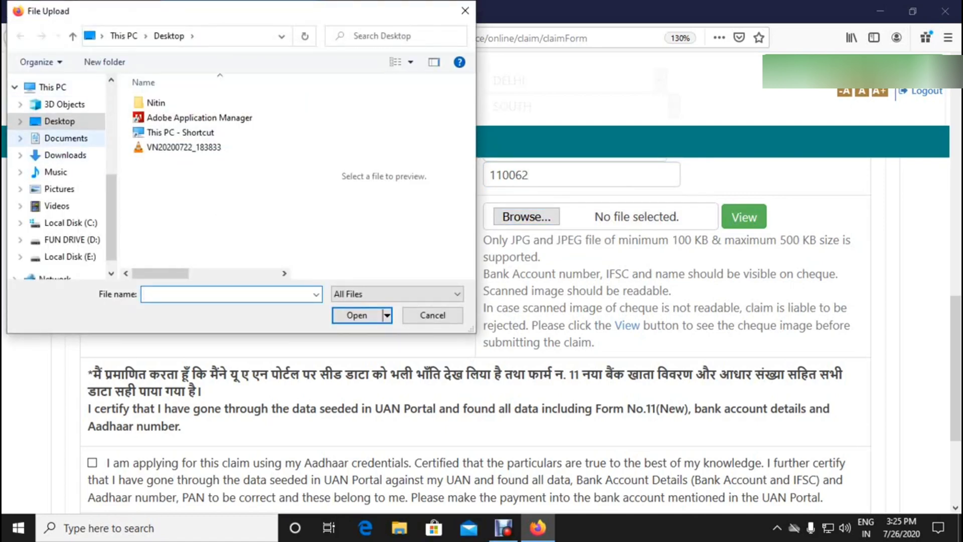
left_click(60, 155)
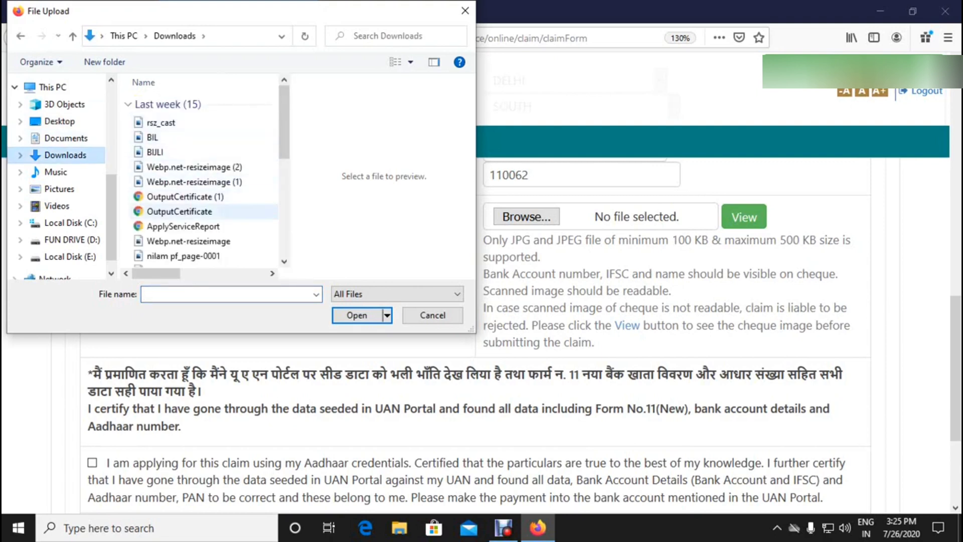
left_click(188, 241)
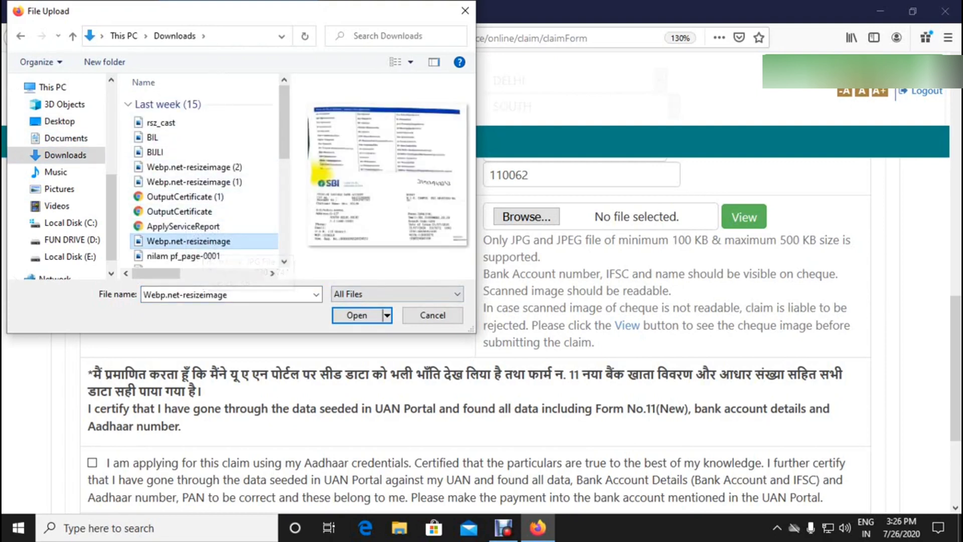
key("Return")
scroll(522, 311, "down", 3)
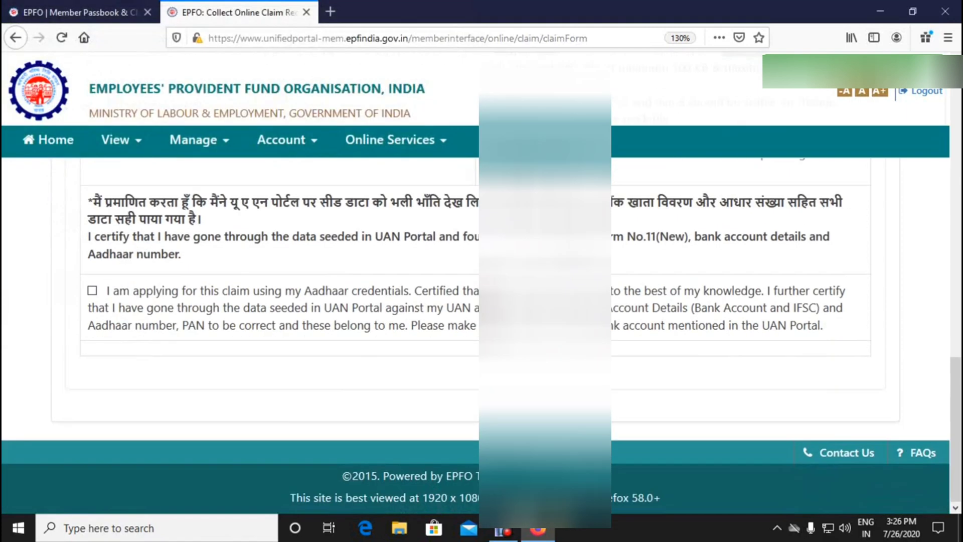
scroll(481, 332, "up", 3)
scroll(482, 331, "up", 10)
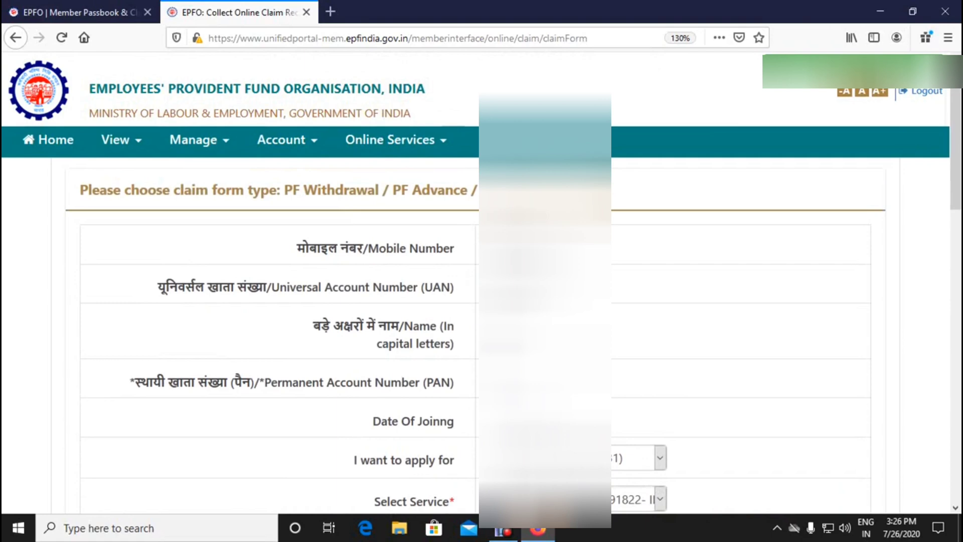
scroll(482, 331, "down", 10)
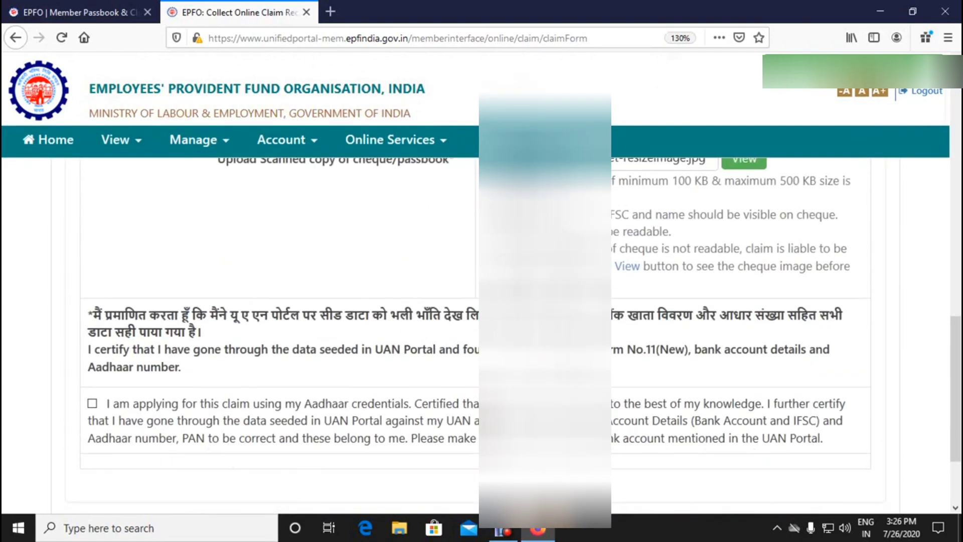
Accept the declaration of applying for this claim using Aadhaar credentials.
left_click(92, 403)
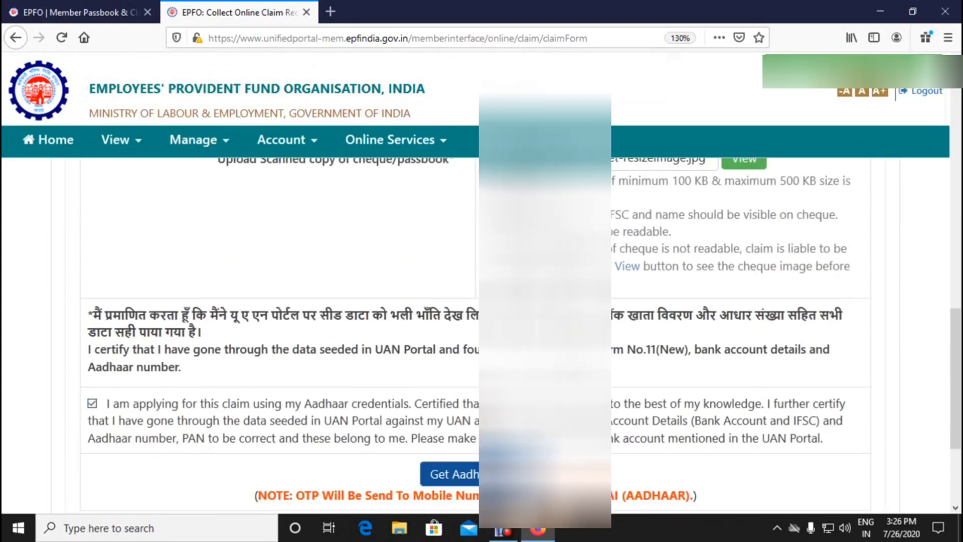
Review the completed claim form from the member details through the advance, address, cheque upload and declaration sections.
scroll(482, 331, "up", 4)
scroll(482, 331, "up", 5)
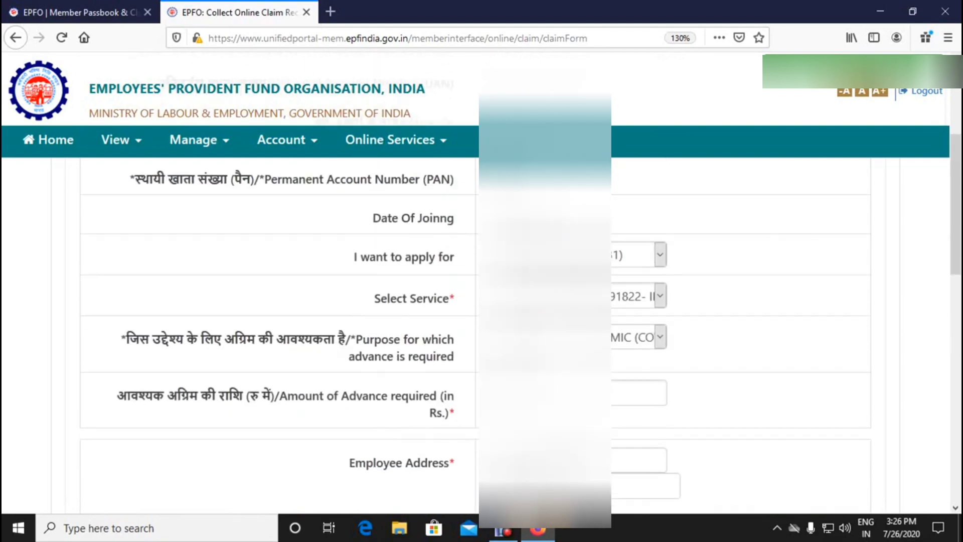
scroll(482, 331, "down", 9)
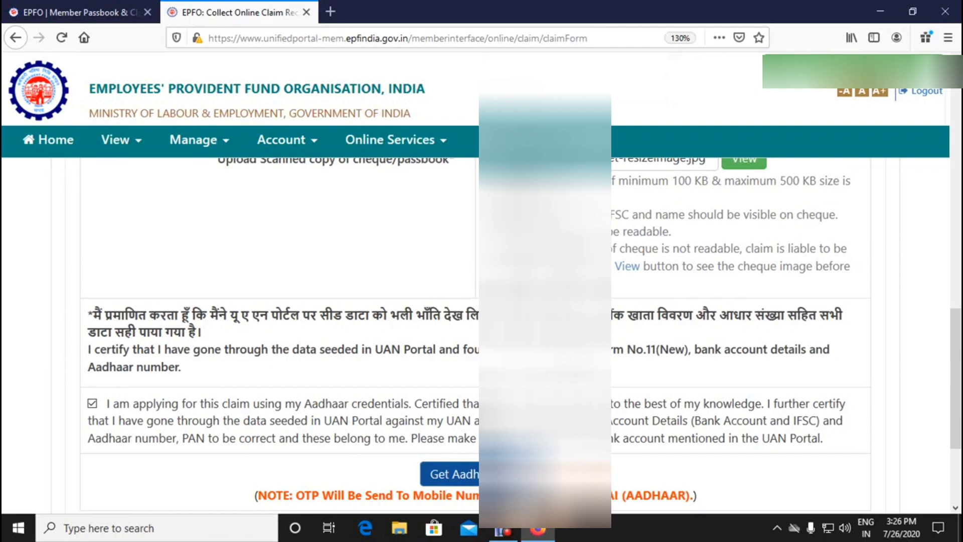
scroll(476, 336, "up", 15)
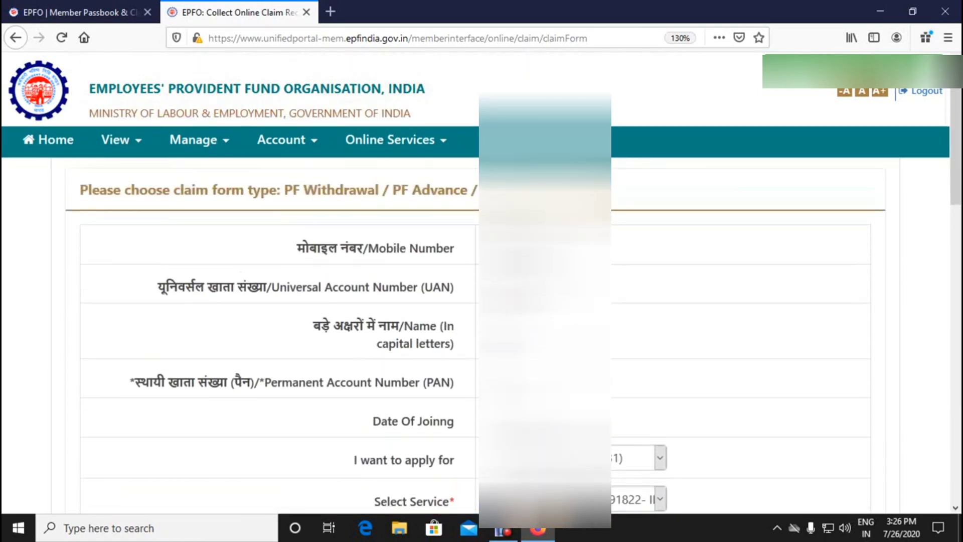
scroll(475, 336, "down", 15)
scroll(476, 336, "up", 15)
scroll(476, 336, "down", 15)
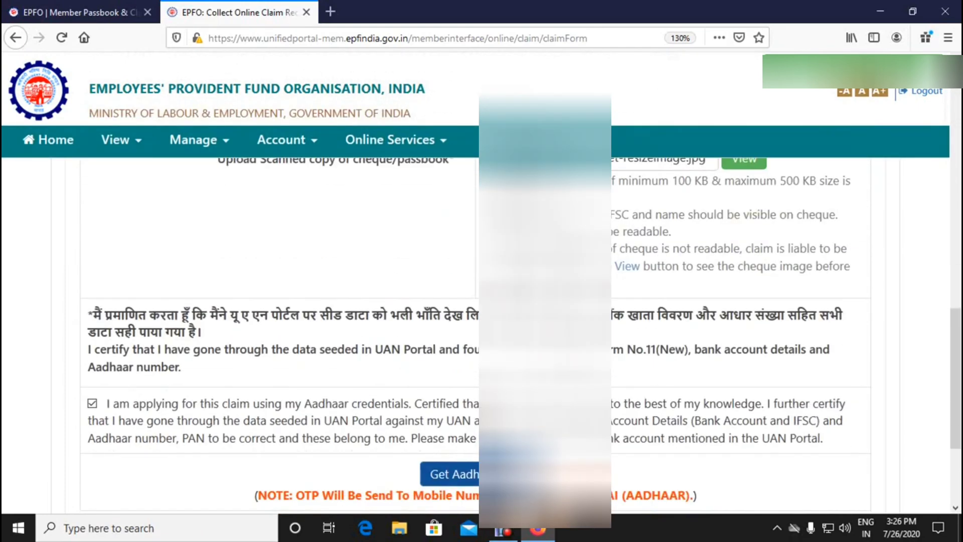
scroll(476, 336, "up", 4)
Request the Aadhaar OTP for the claim and activate the OTP field for entry.
scroll(475, 336, "down", 7)
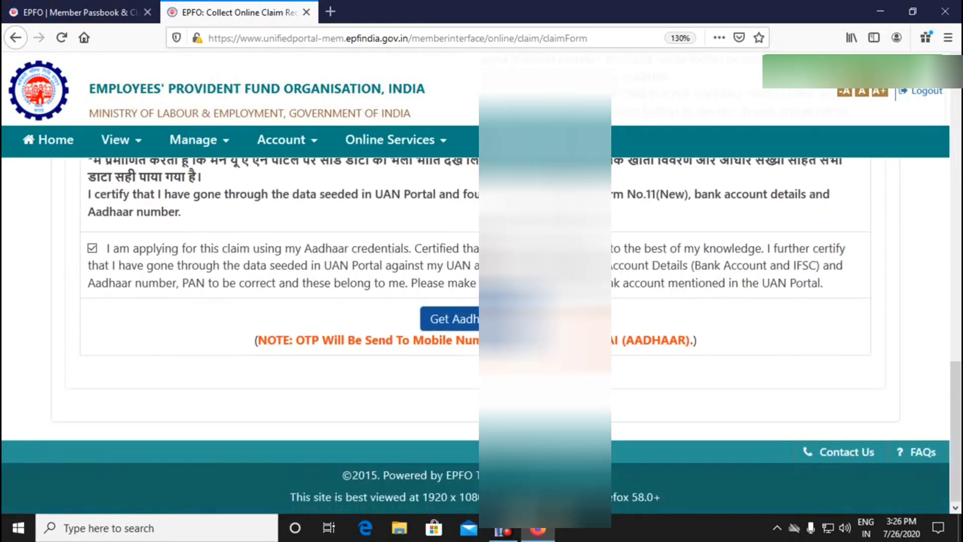
left_click(452, 319)
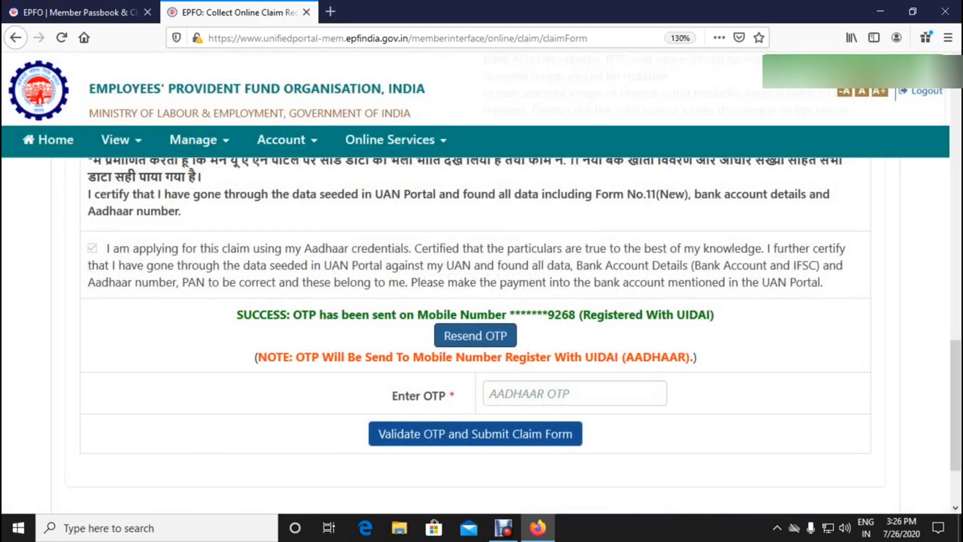
left_click(552, 393)
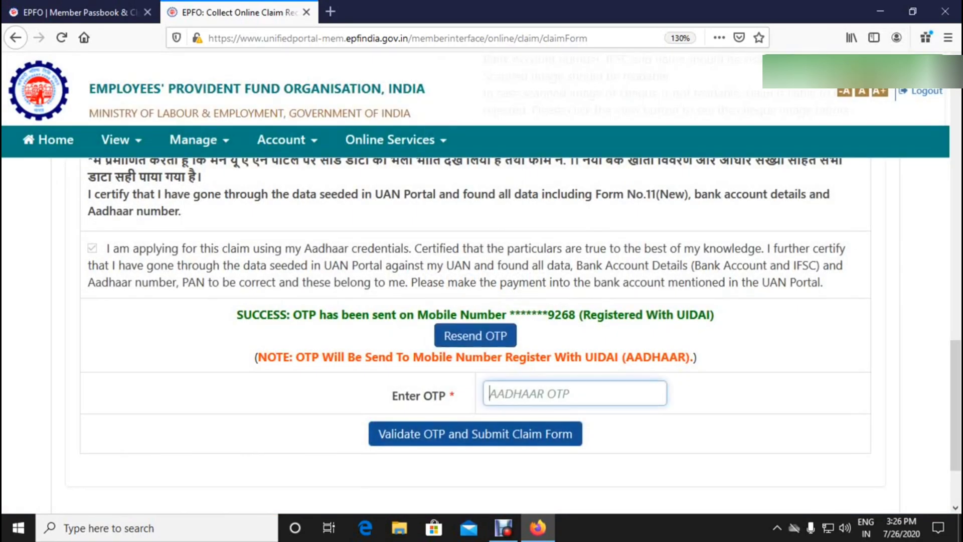